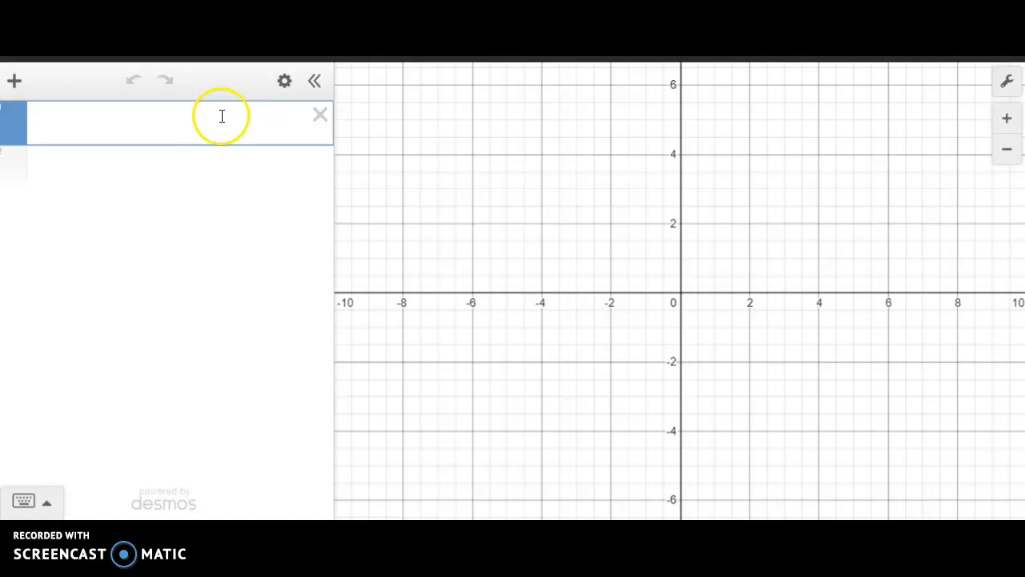
- Enter the inequality x + y ≤ 90 as the first expression
text(x + y)
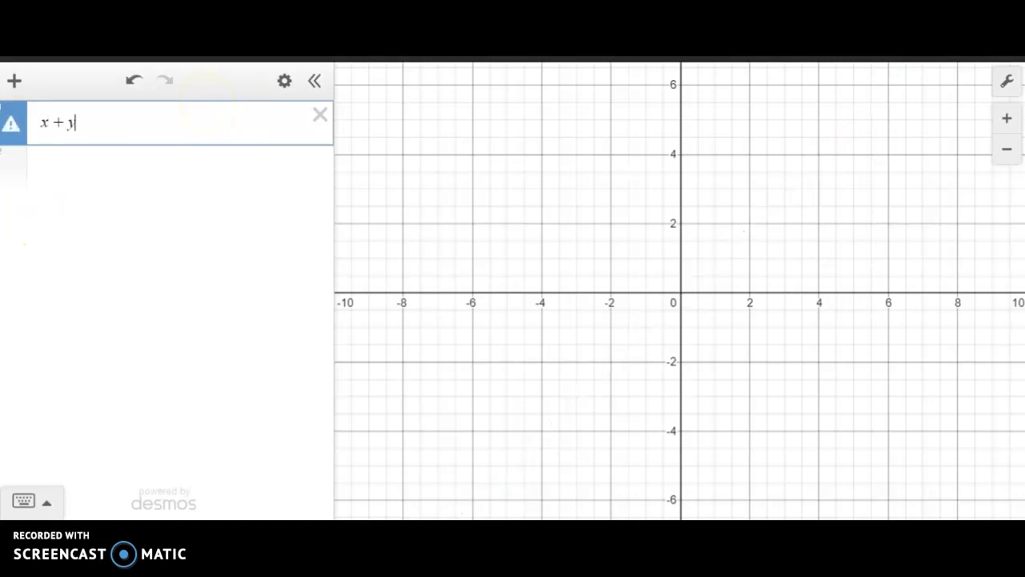
click(45, 501)
click(330, 471)
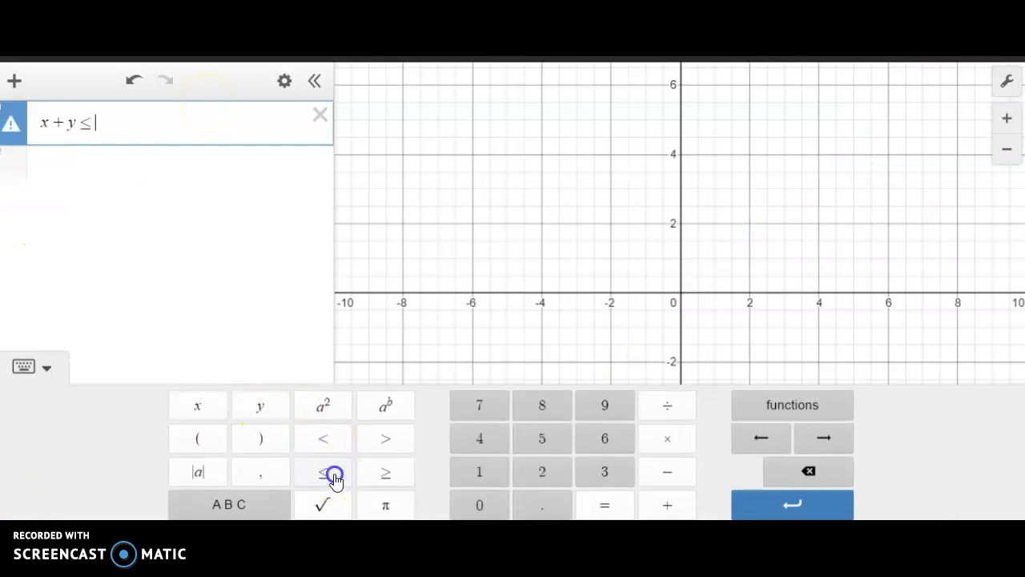
text(90)
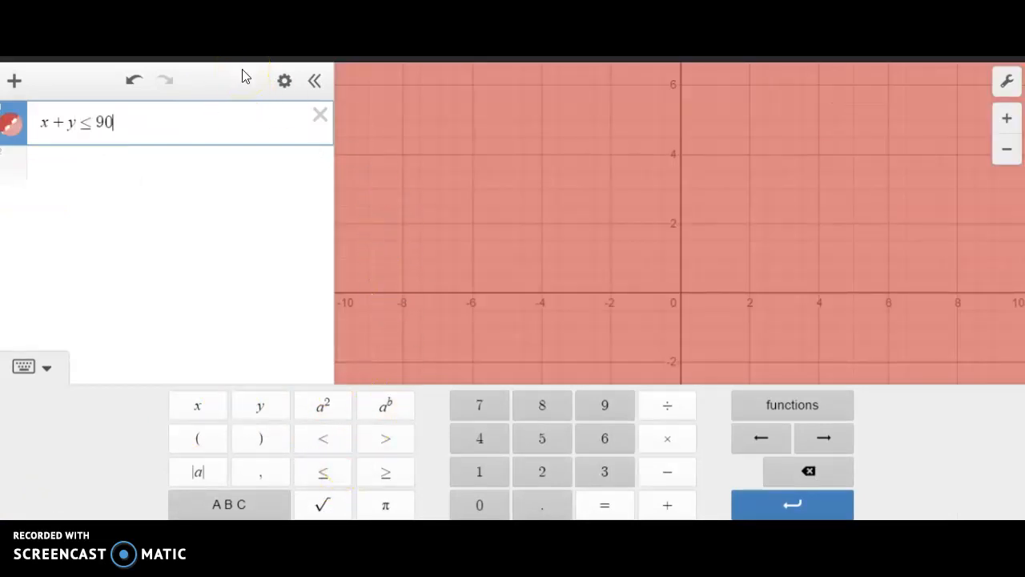
text({x)
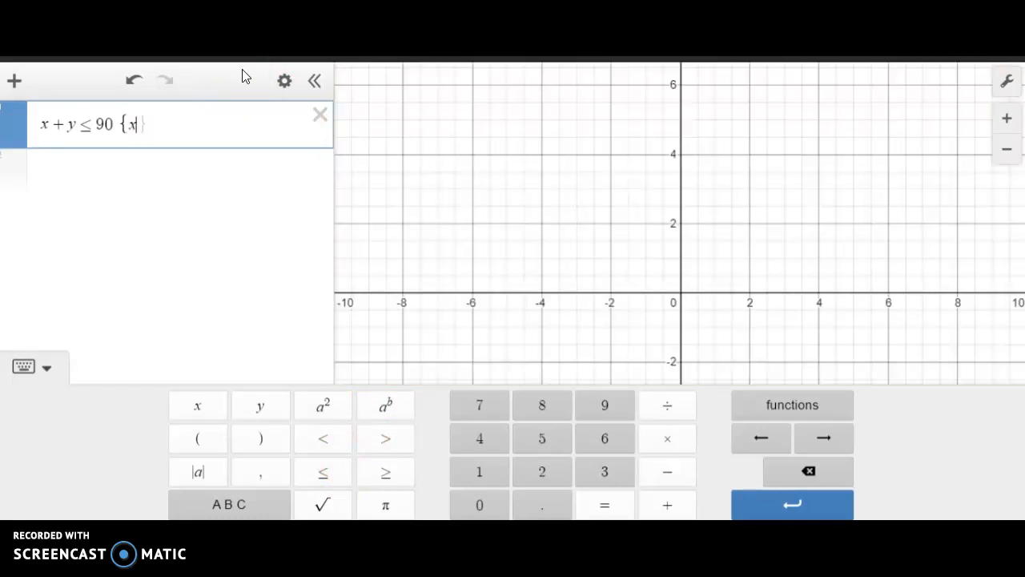
- Restrict the first inequality to the first quadrant by appending the conditions {x ≥ 0} and {y ≥ 0}
click(393, 474)
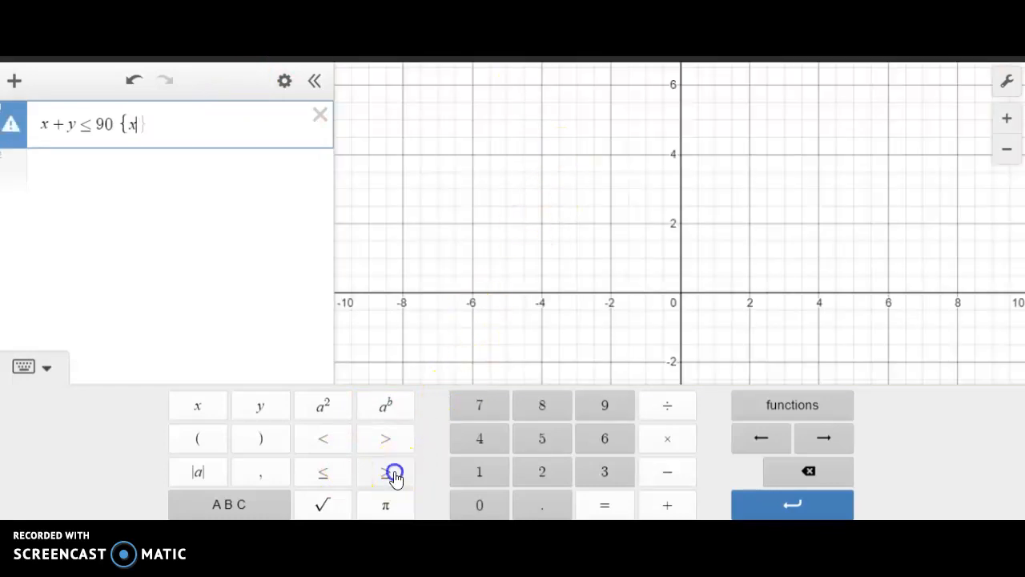
text(p0)
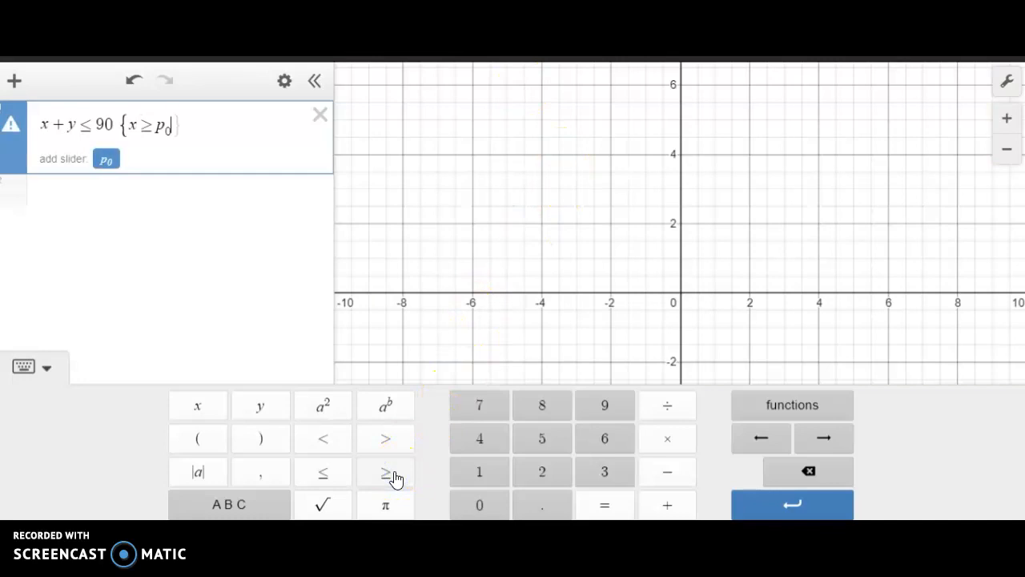
key(BackSpace)
key(BackSpace)
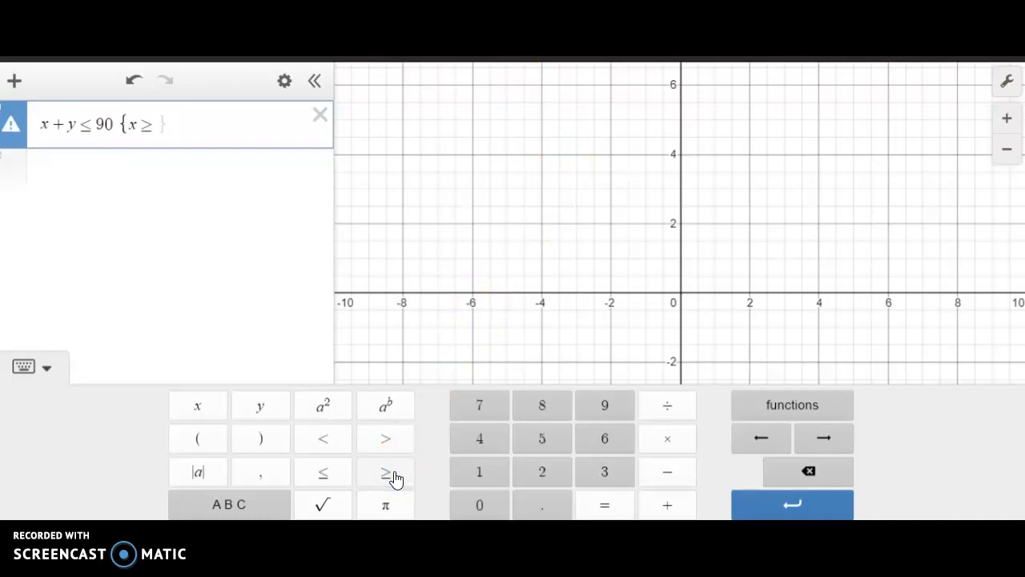
click(479, 504)
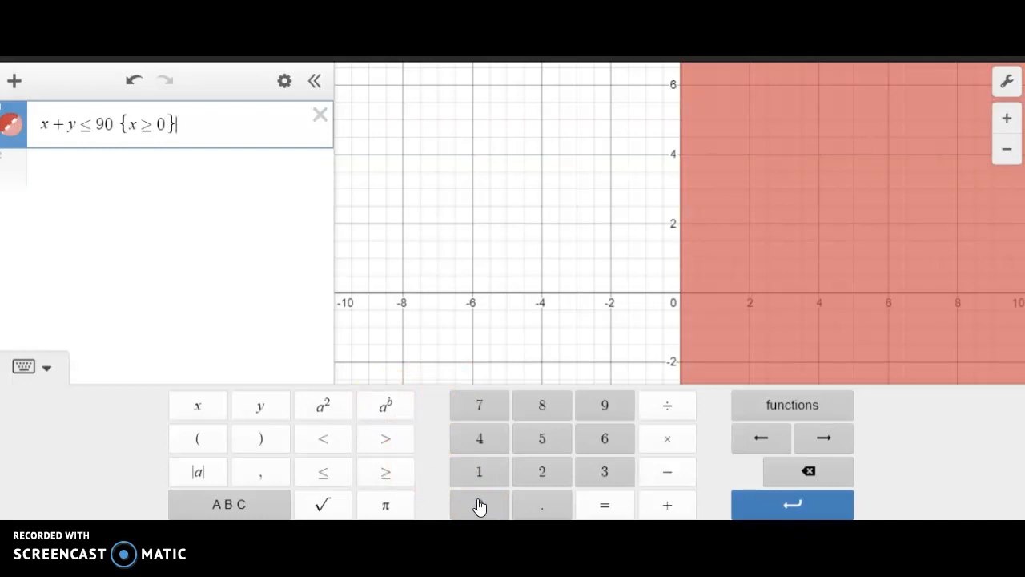
text(y)
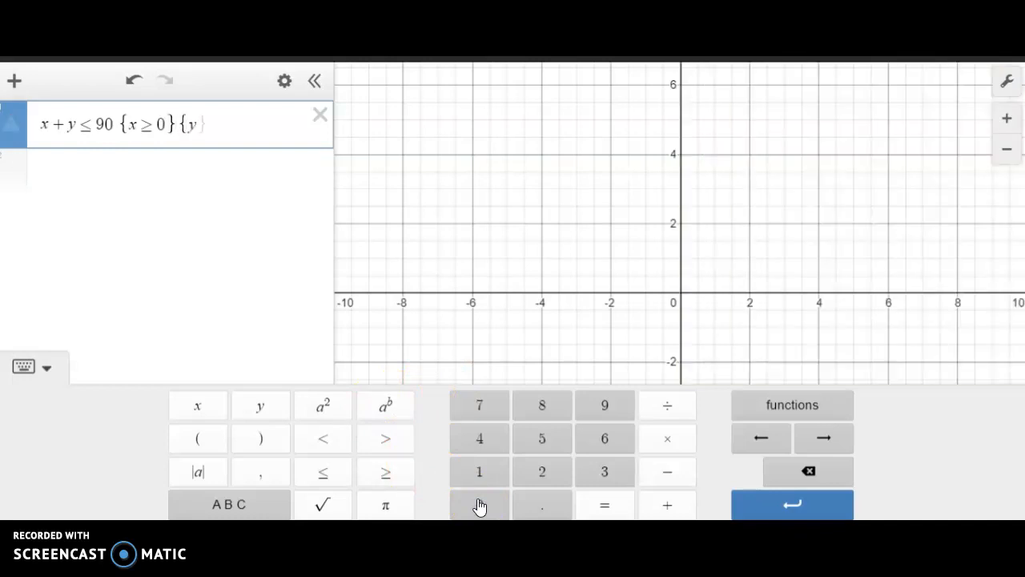
click(385, 473)
text(0)
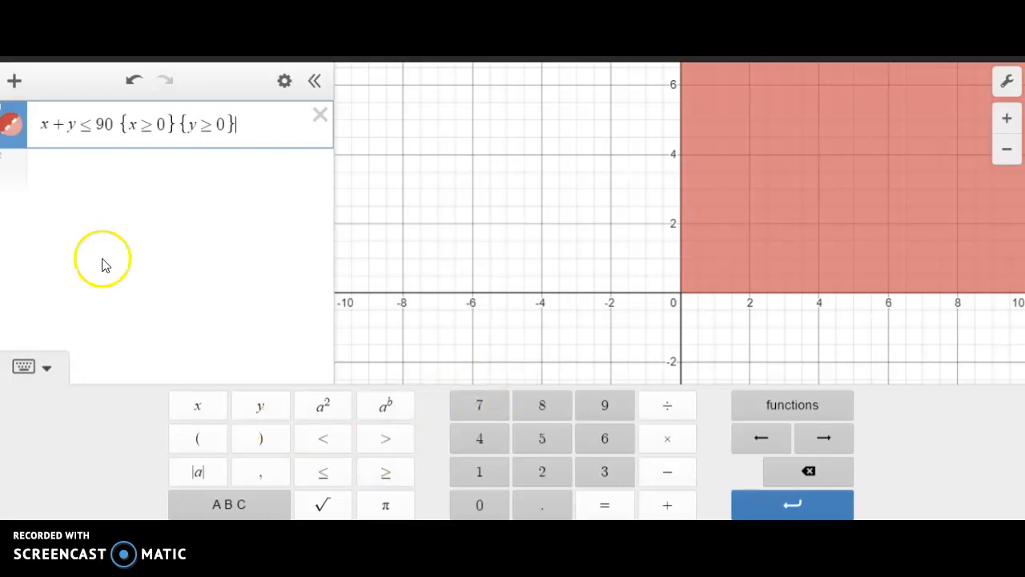
- Consult the problem in the Word document and enter 4x + 6y ≤ 480 as the second inequality in Desmos
click(170, 174)
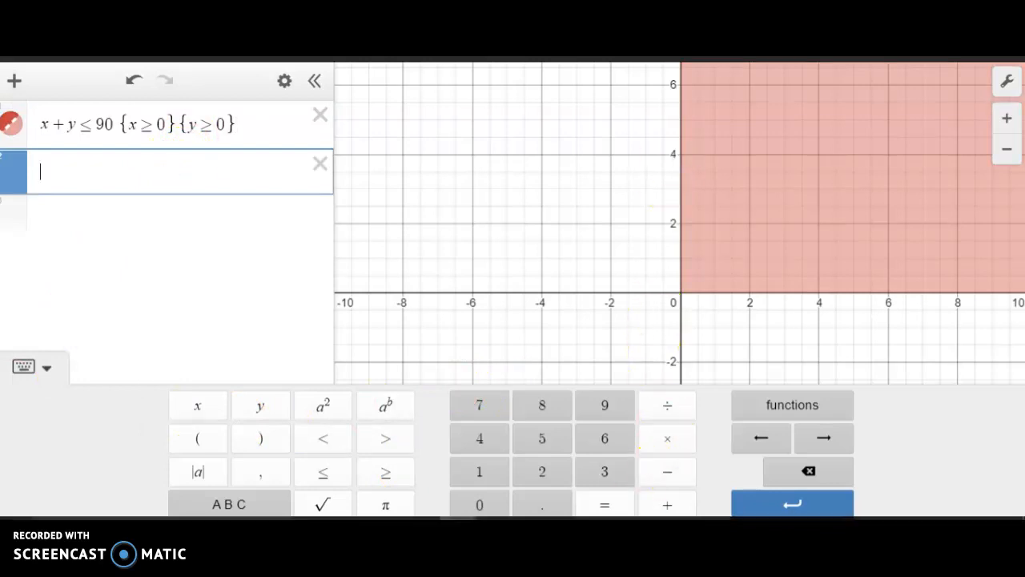
mouse_move(492, 508)
mouse_move(382, 510)
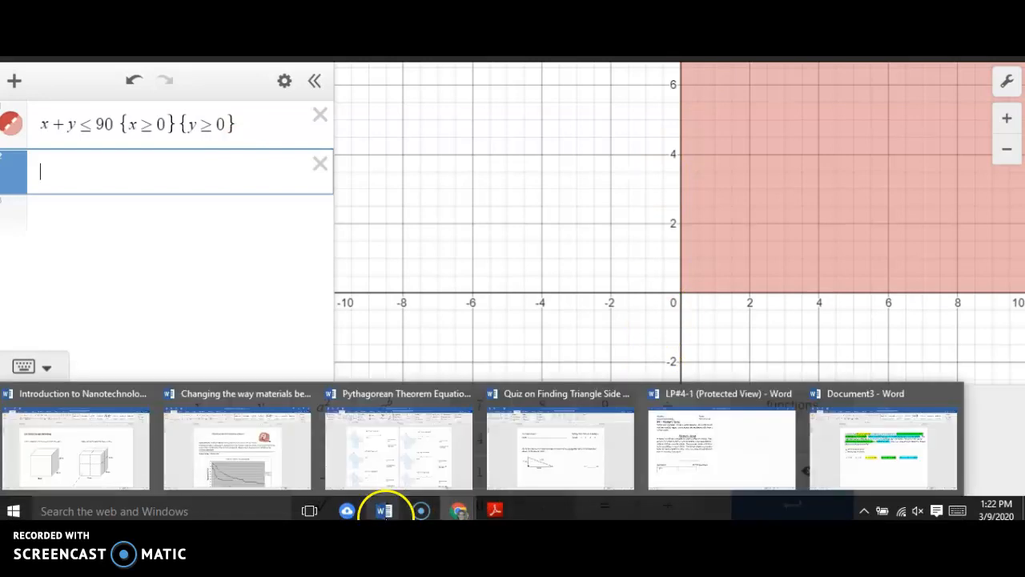
click(861, 439)
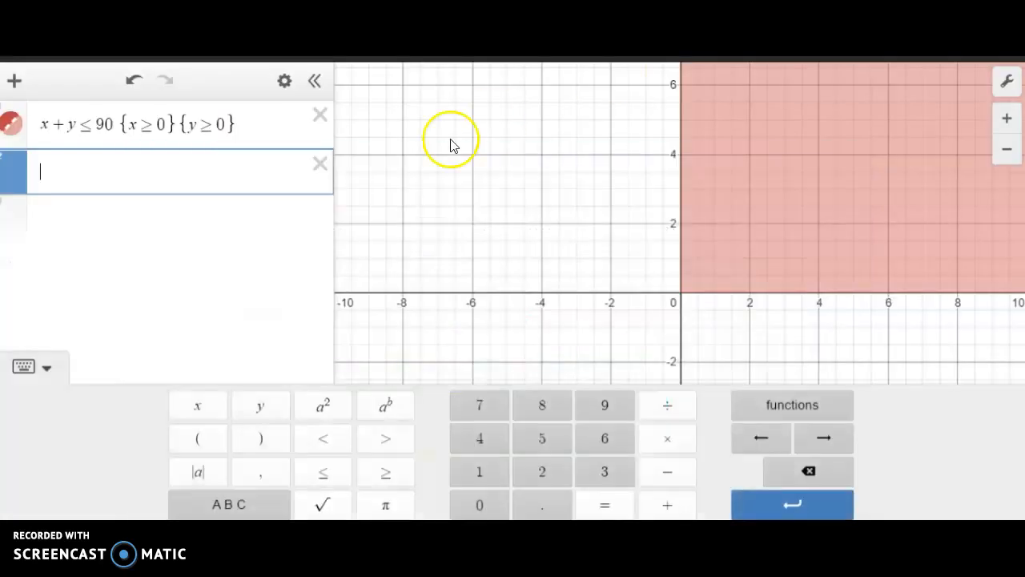
text(4)
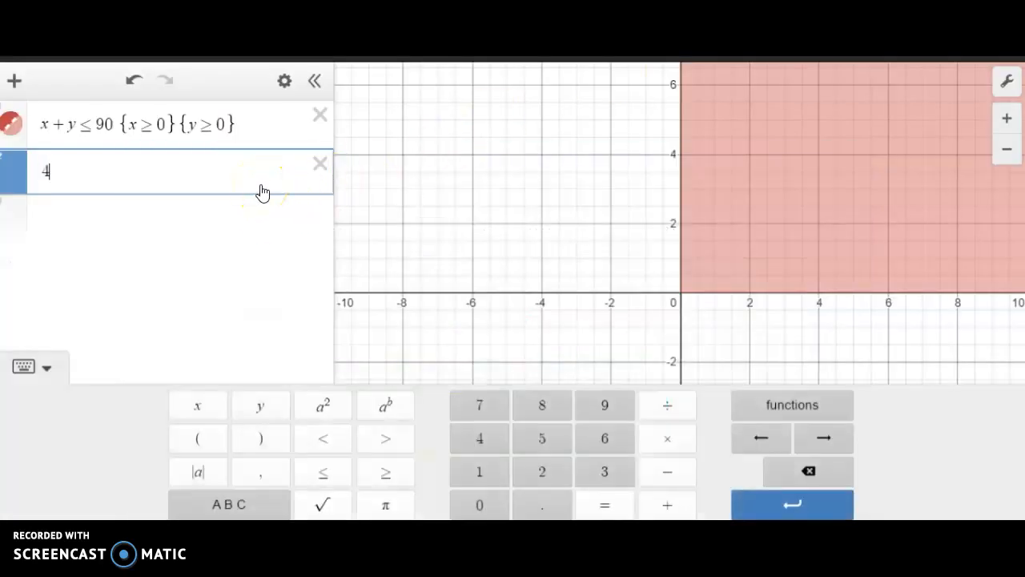
text(x + 6)
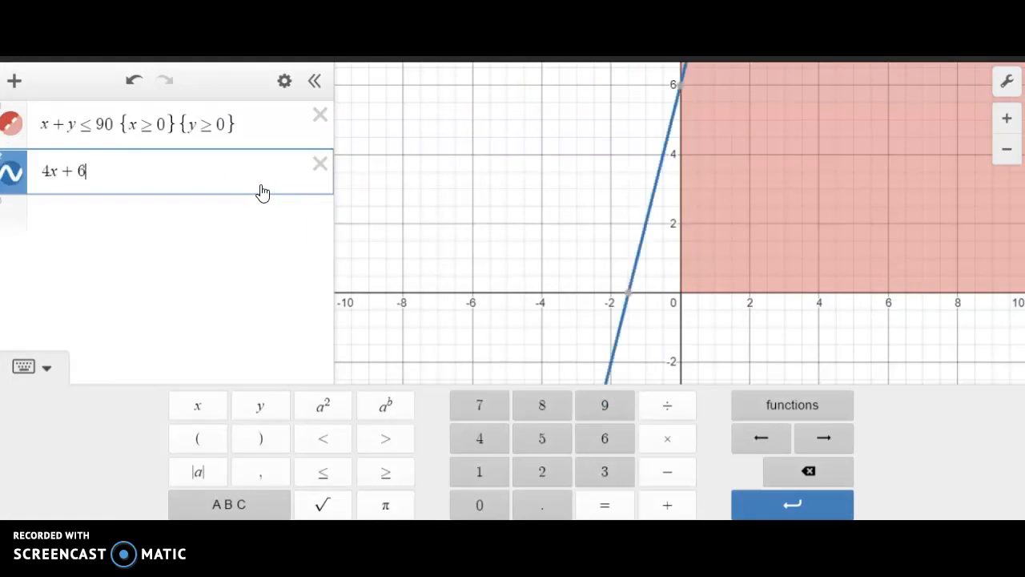
text(y)
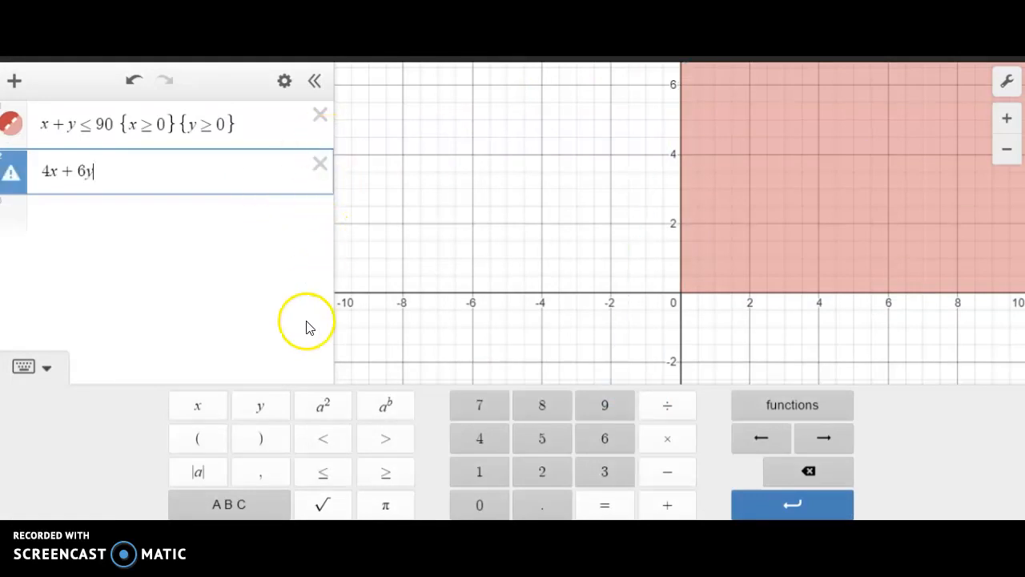
click(314, 474)
text(480)
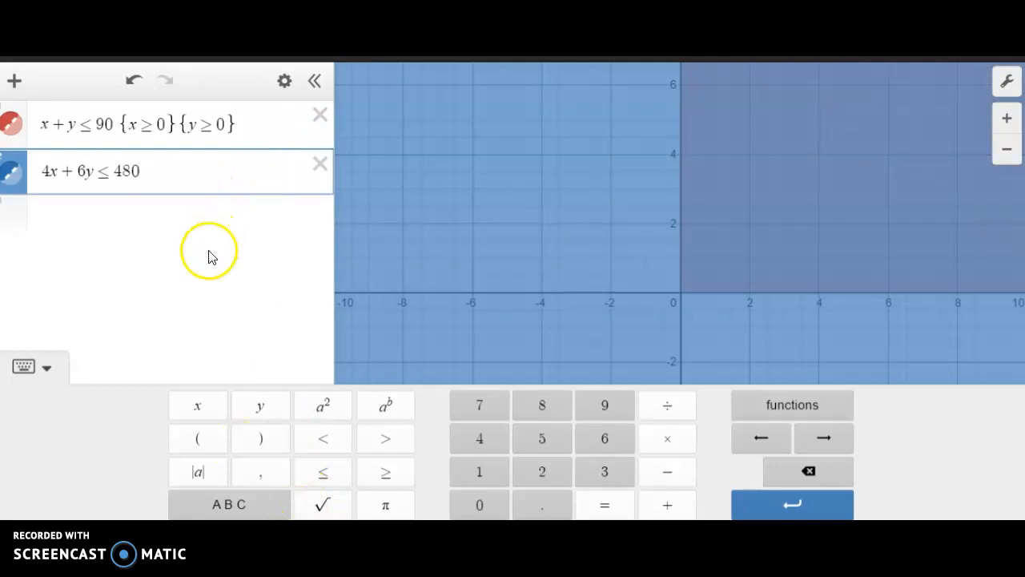
- Enter 20x + 10y ≤ 1400 as the third inequality in a new expression row
click(216, 224)
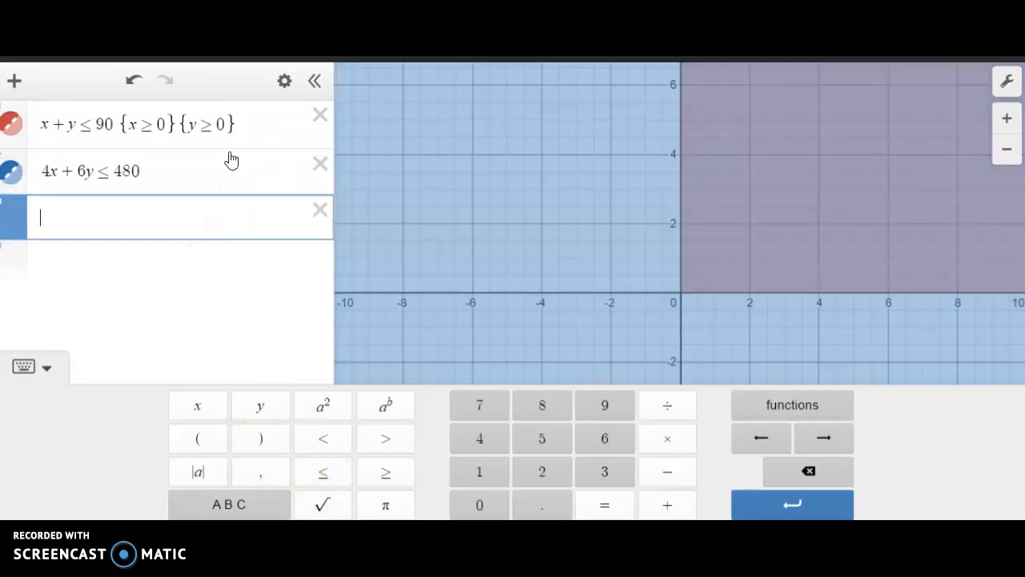
text(20x + 10y)
click(320, 477)
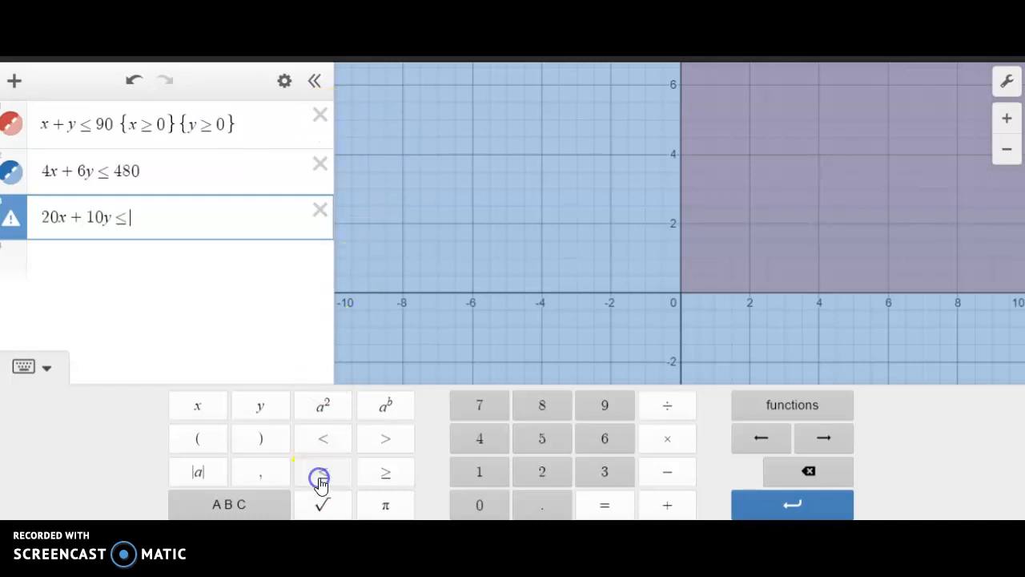
text(140)
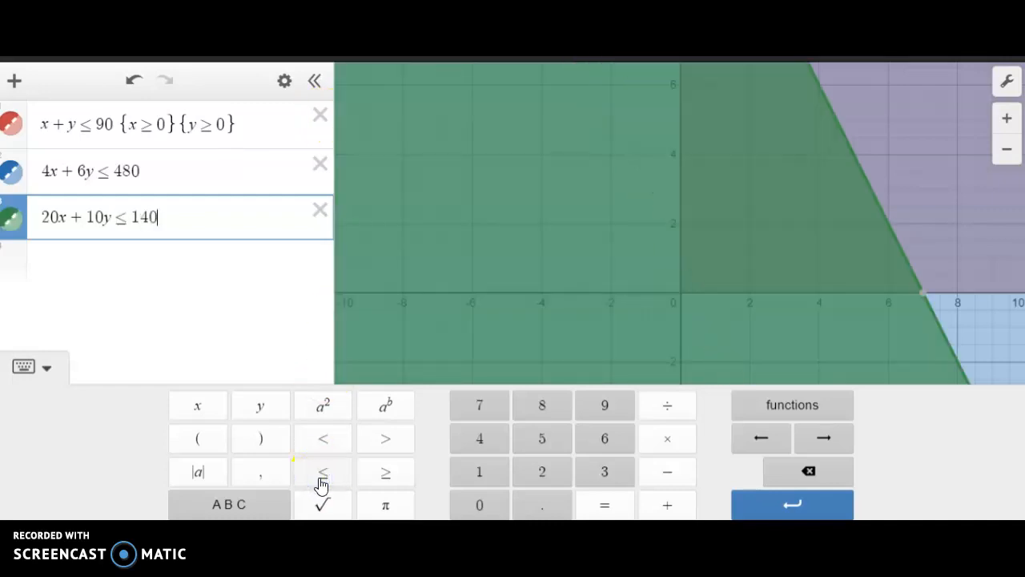
text(0)
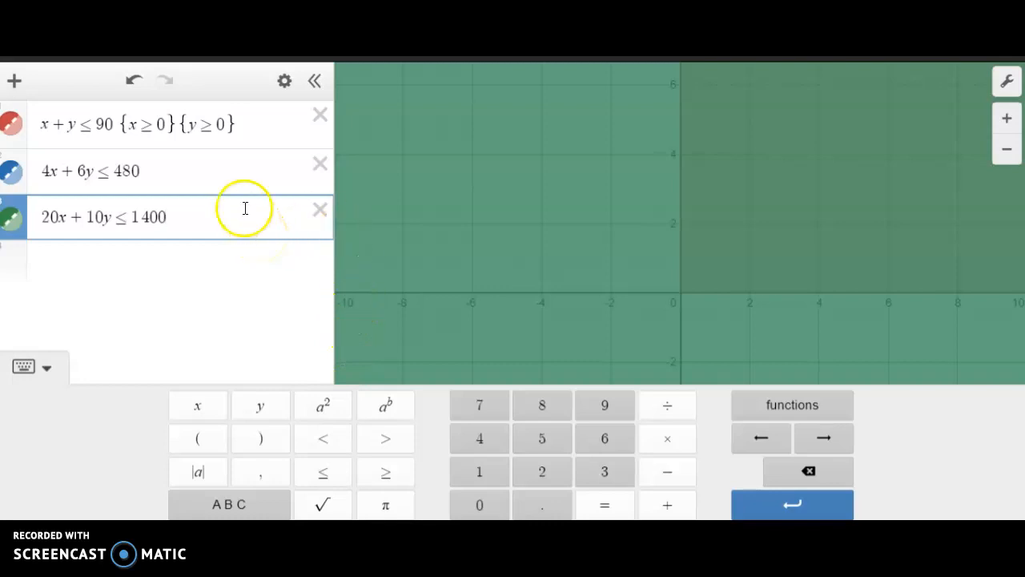
drag(120, 125, 210, 116)
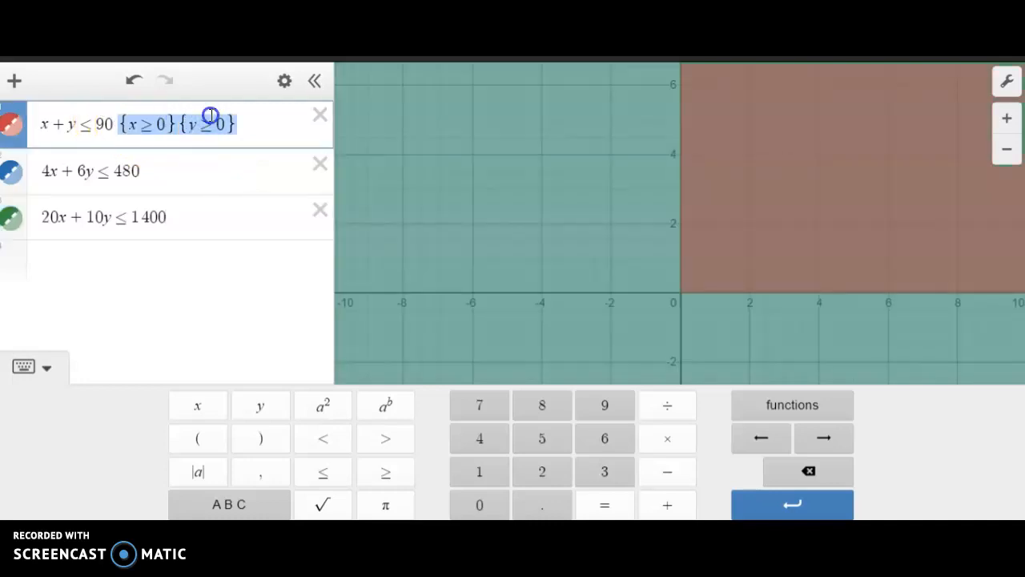
click(210, 117)
click(189, 176)
key(Return)
key(Return)
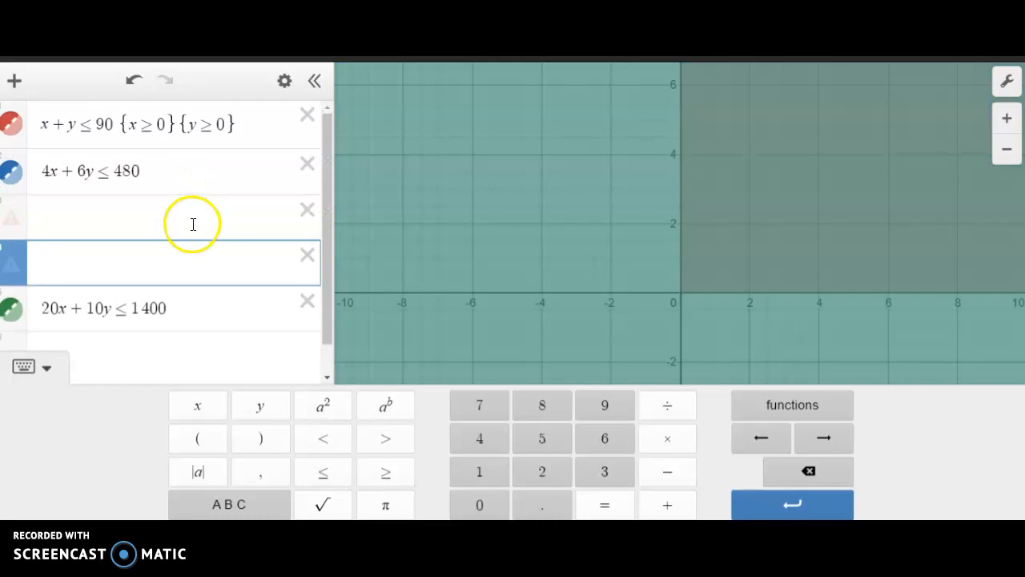
click(166, 170)
key(Return)
key(Return)
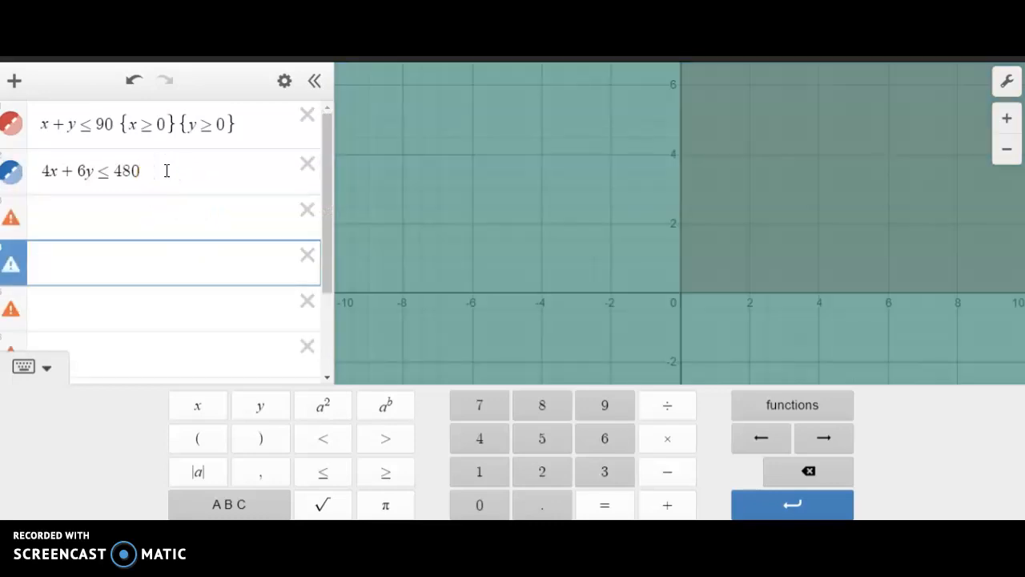
click(308, 210)
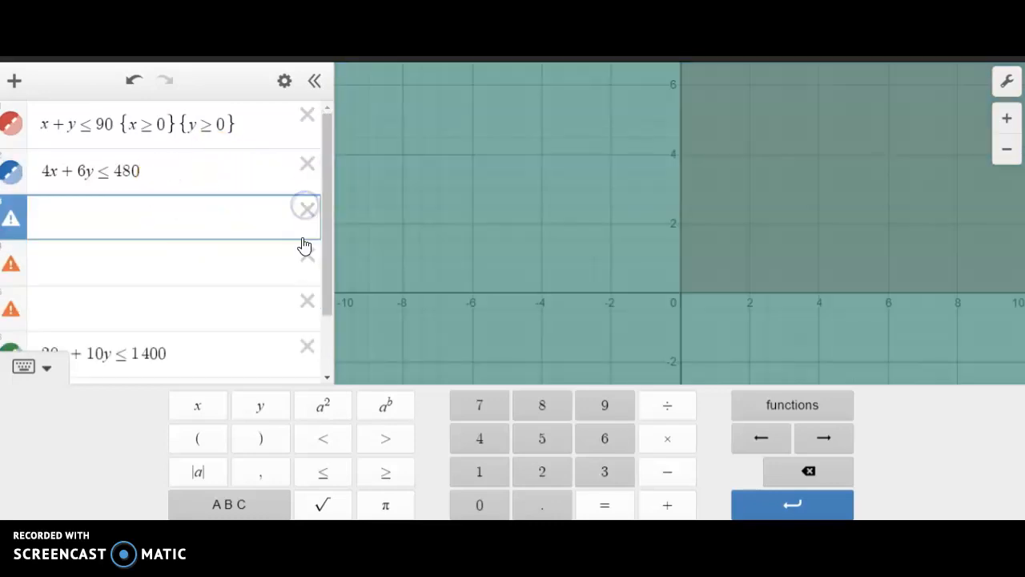
click(307, 206)
click(308, 211)
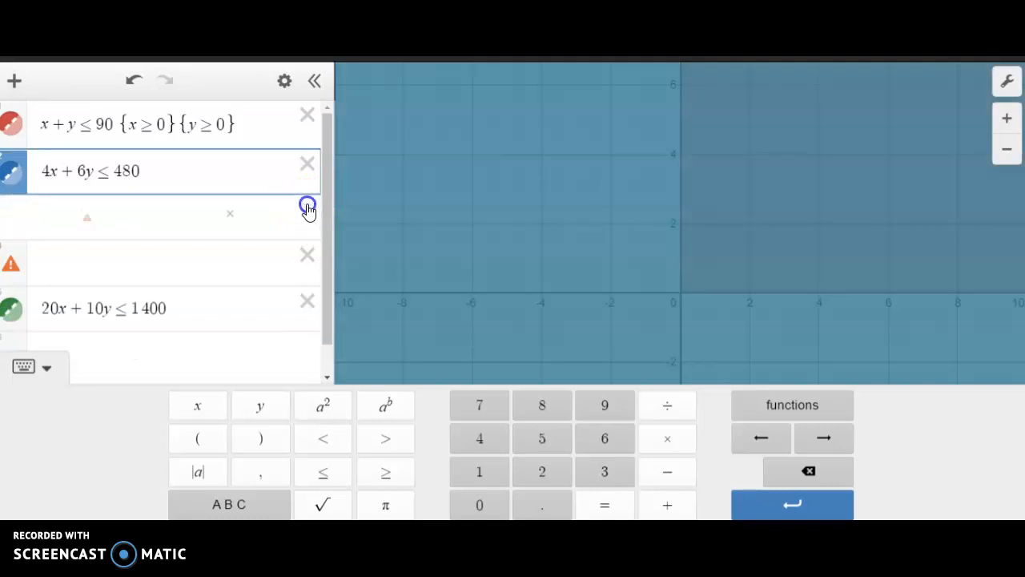
click(311, 210)
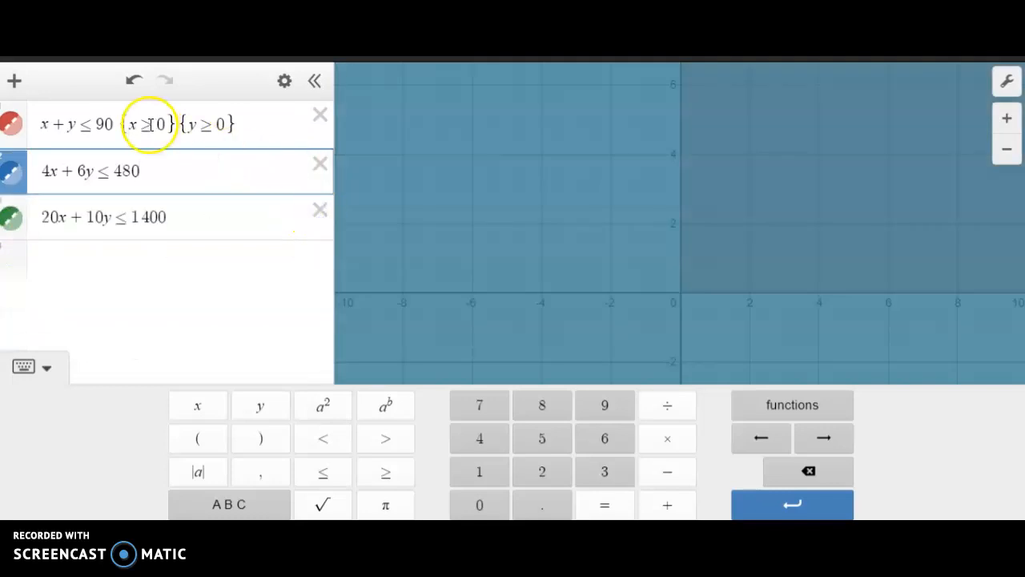
- Copy the restrictions {x ≥ 0}{y ≥ 0} from the first inequality to the end of the second and third inequalities
drag(122, 125, 224, 115)
key(ctrl+c)
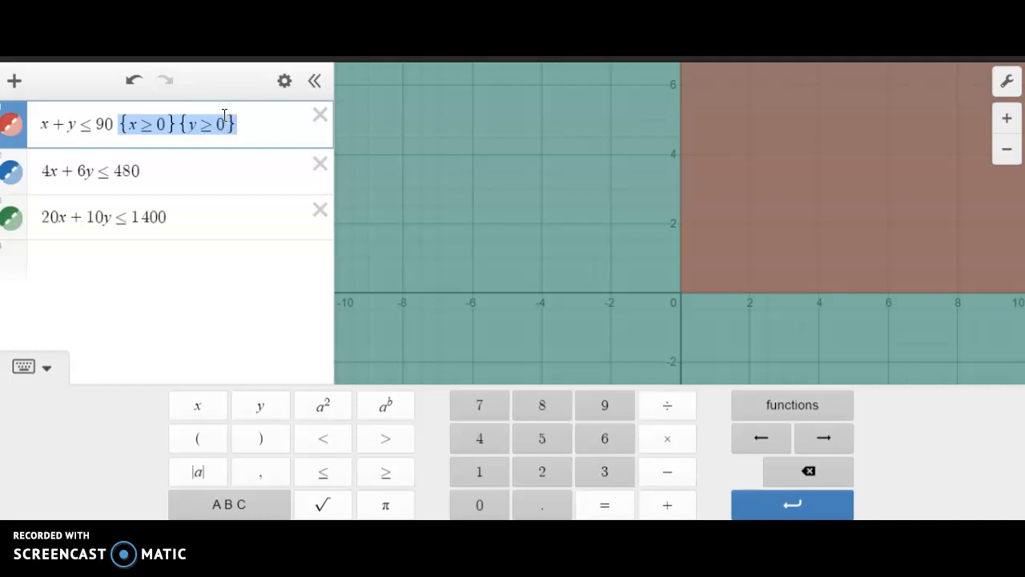
click(198, 170)
key(ctrl+v)
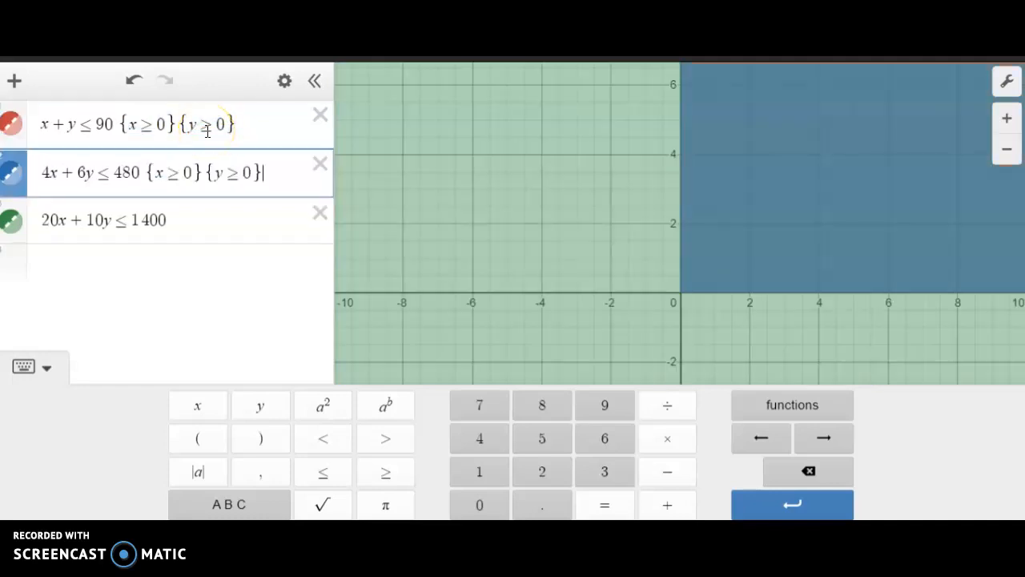
click(189, 220)
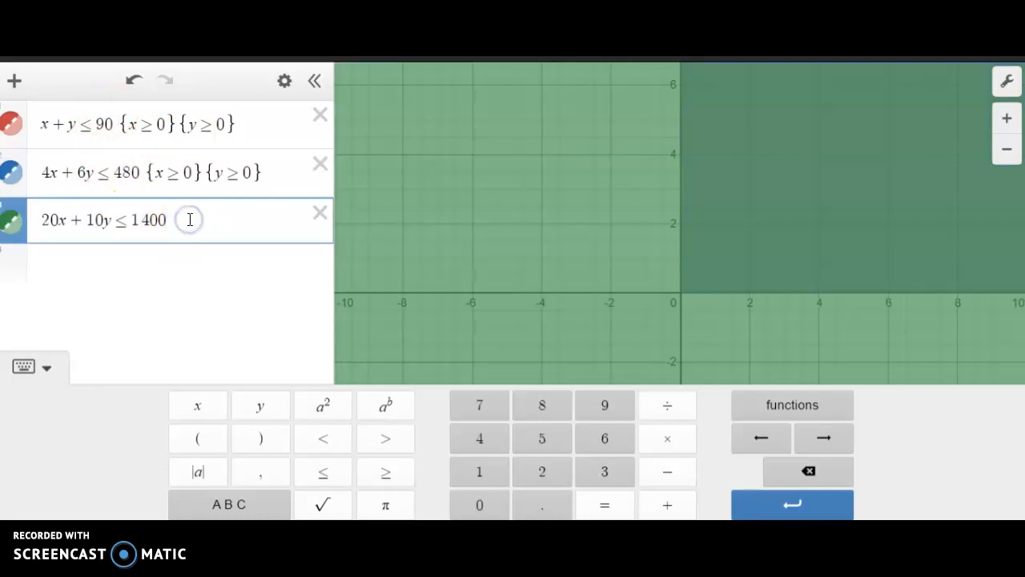
key(ctrl+v)
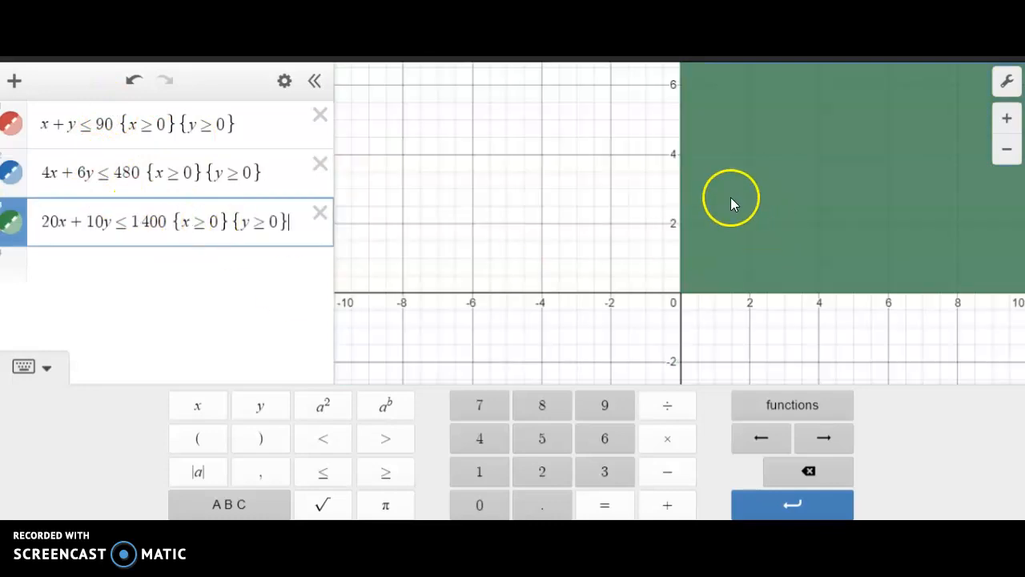
- Frame the graph on the overlapping shaded regions in the first quadrant, including all their intersections and axis intercepts
scroll(731, 200, down, 10)
scroll(731, 205, down, 10)
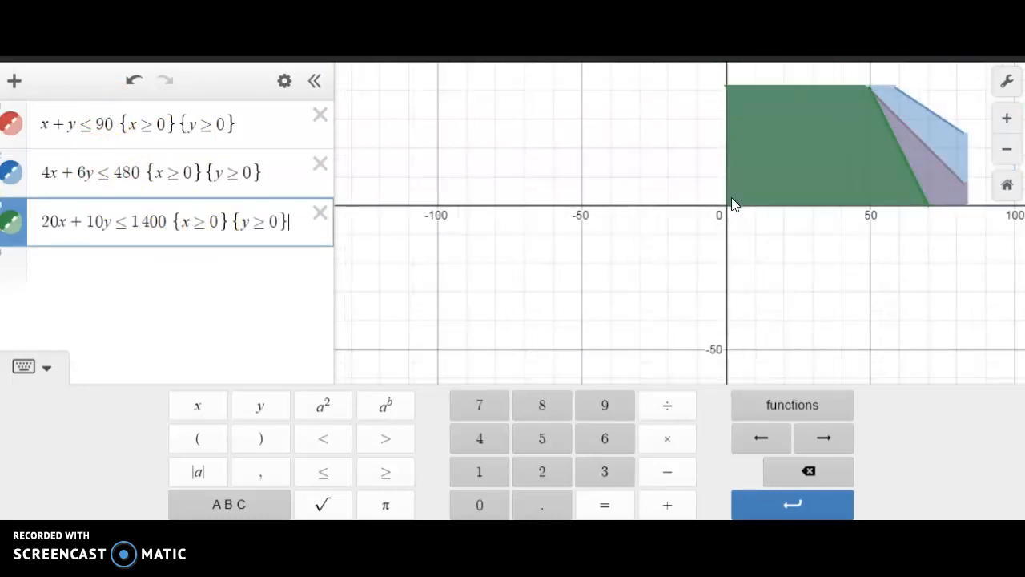
drag(664, 198, 423, 362)
scroll(423, 362, up, 5)
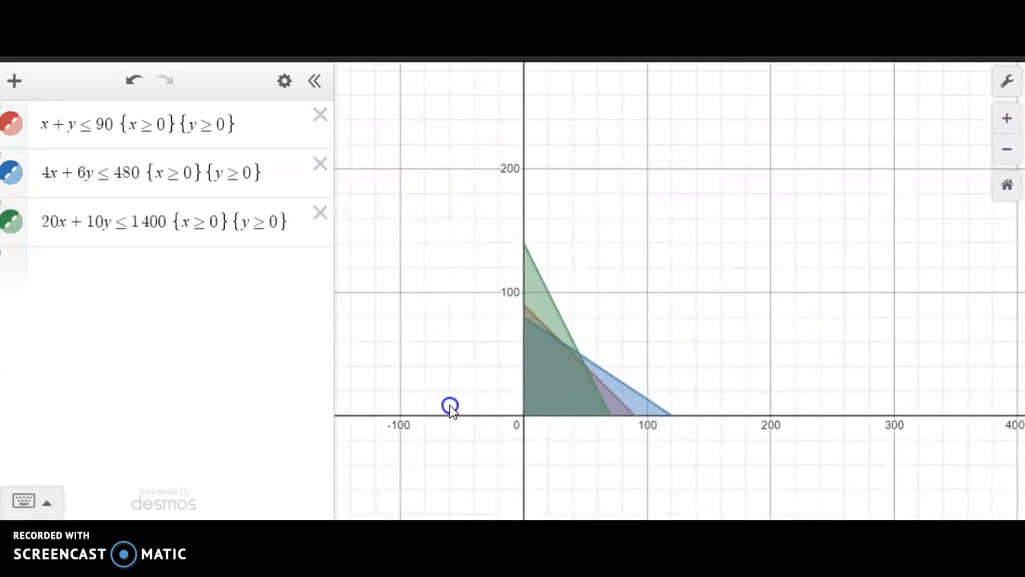
drag(506, 353, 393, 364)
scroll(377, 358, down, 1)
scroll(393, 365, down, 1)
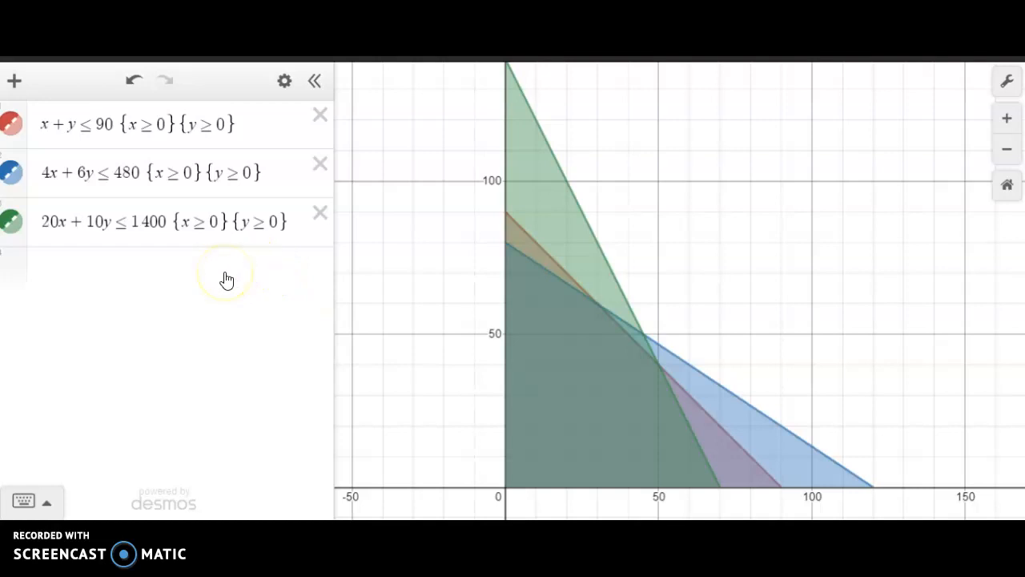
- Add the boundary equations x = 0 and y = 0 in two new expression rows below the inequalities
click(164, 270)
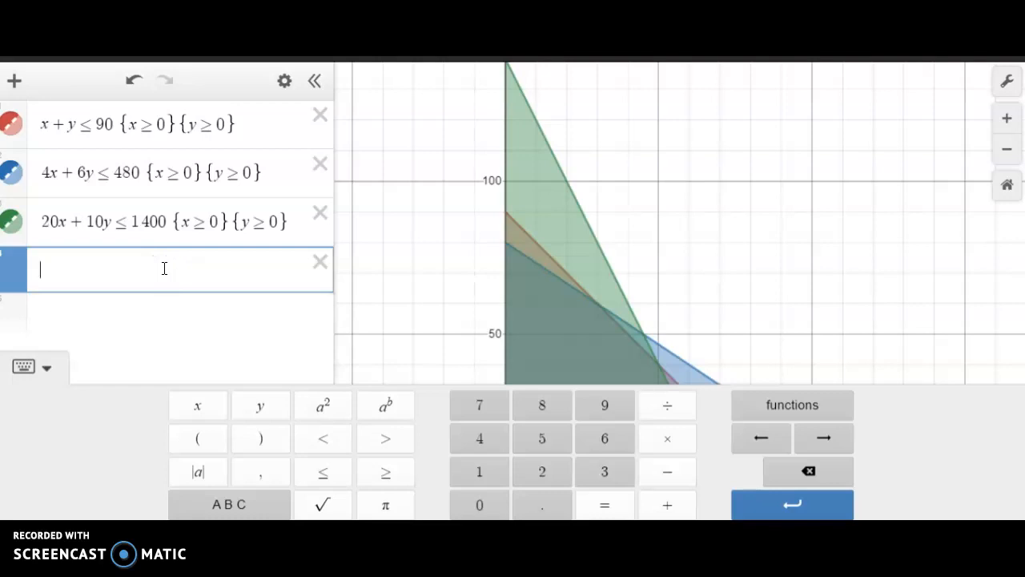
text(x)
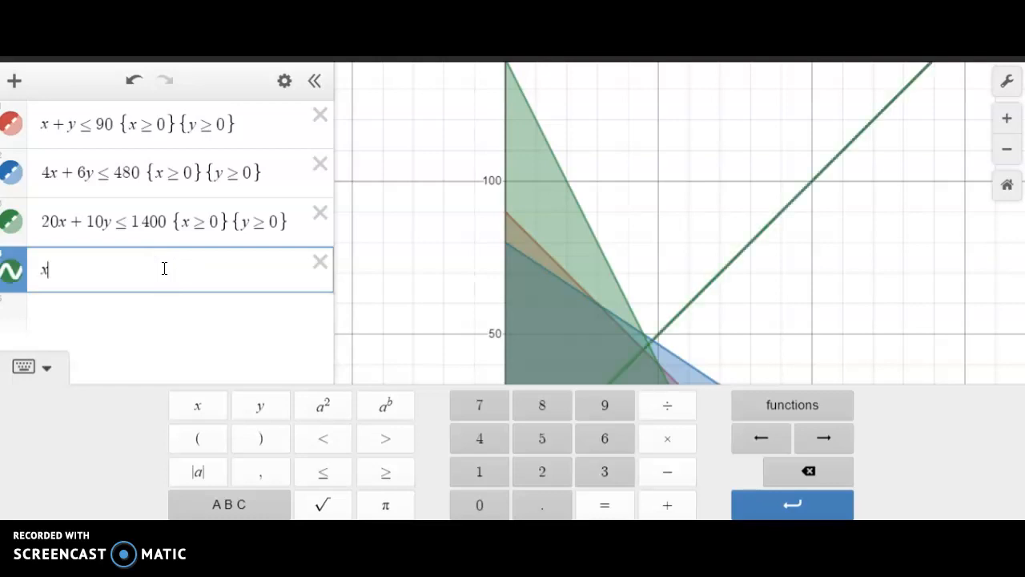
text(=-)
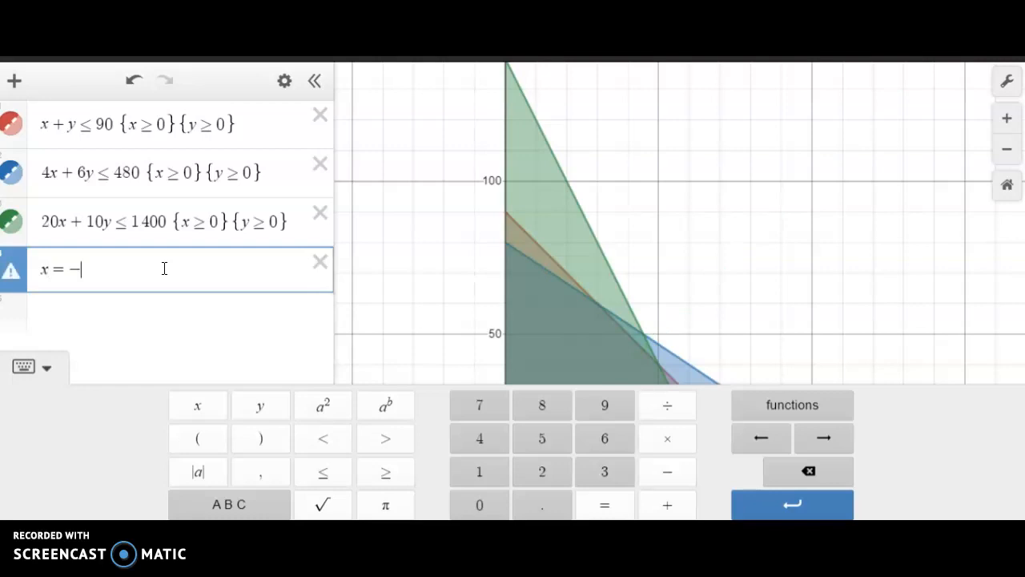
key(BackSpace)
text(0)
click(153, 348)
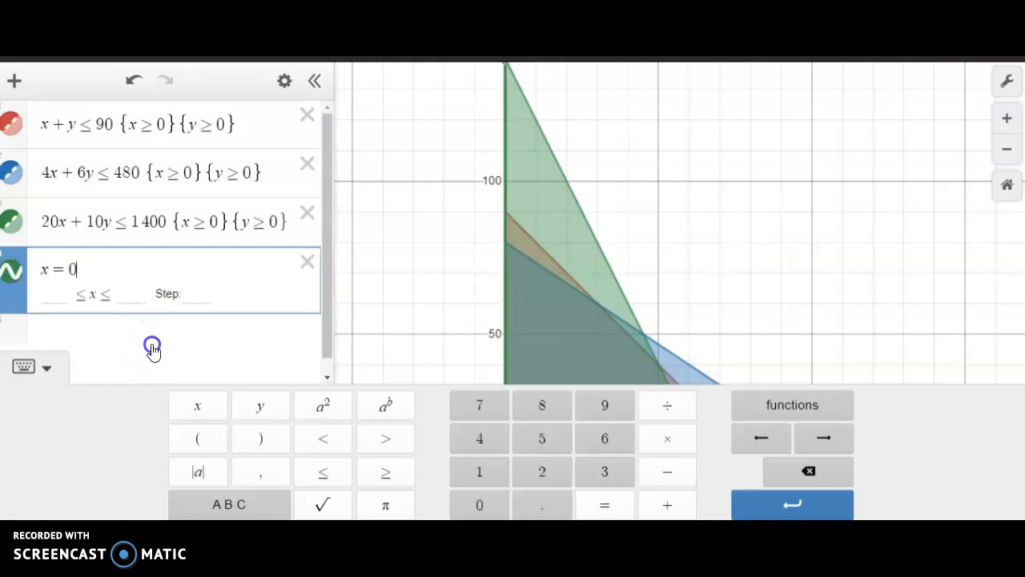
text(y = 0)
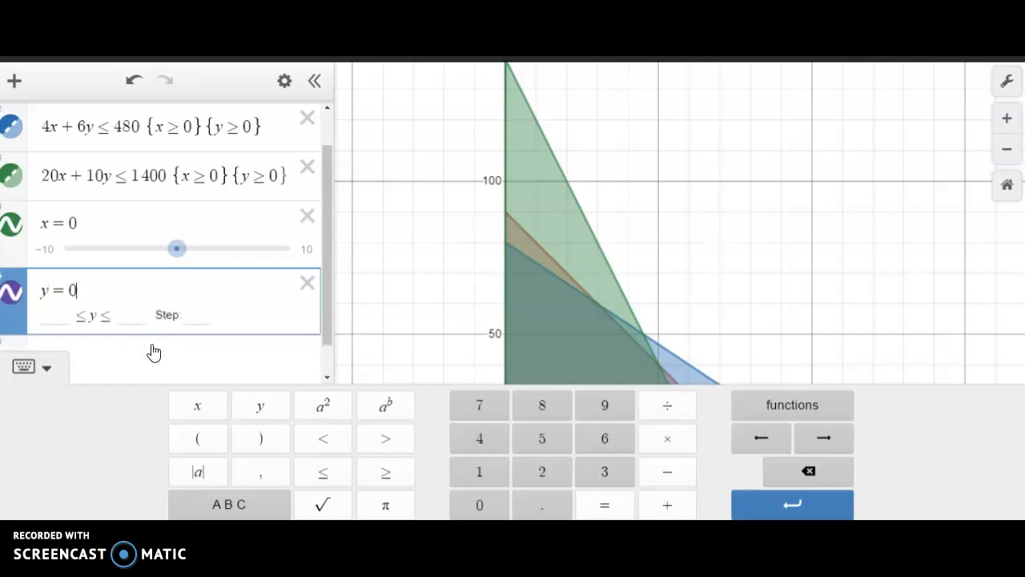
- Enter x + y = 90 as another boundary line in a new expression row
click(154, 352)
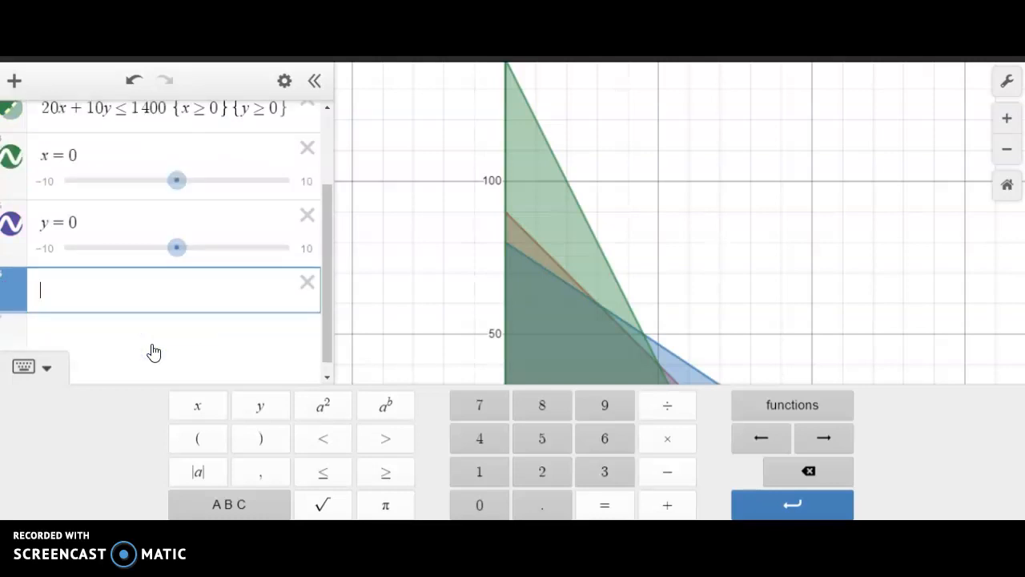
text(x )
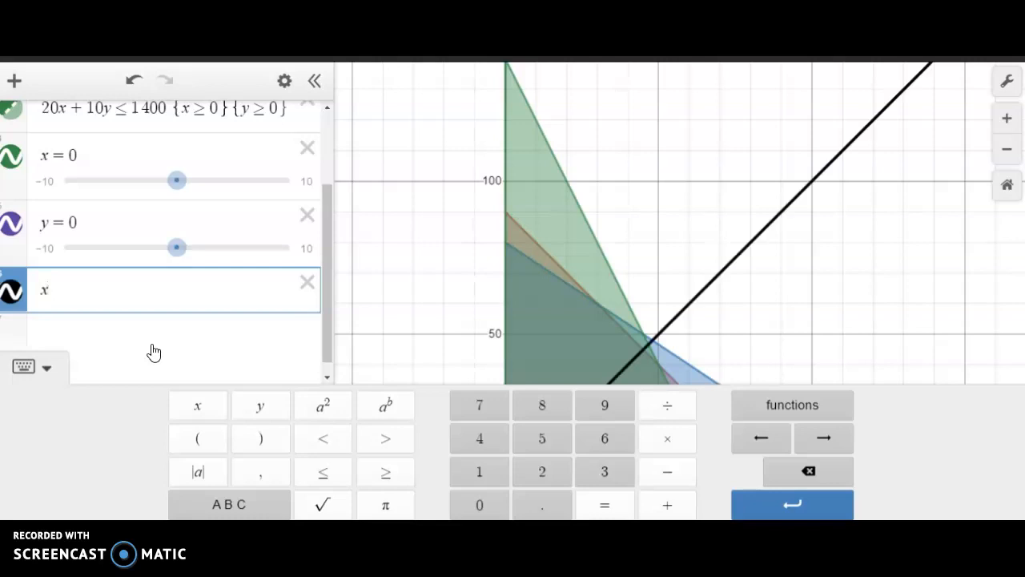
text(+ y )
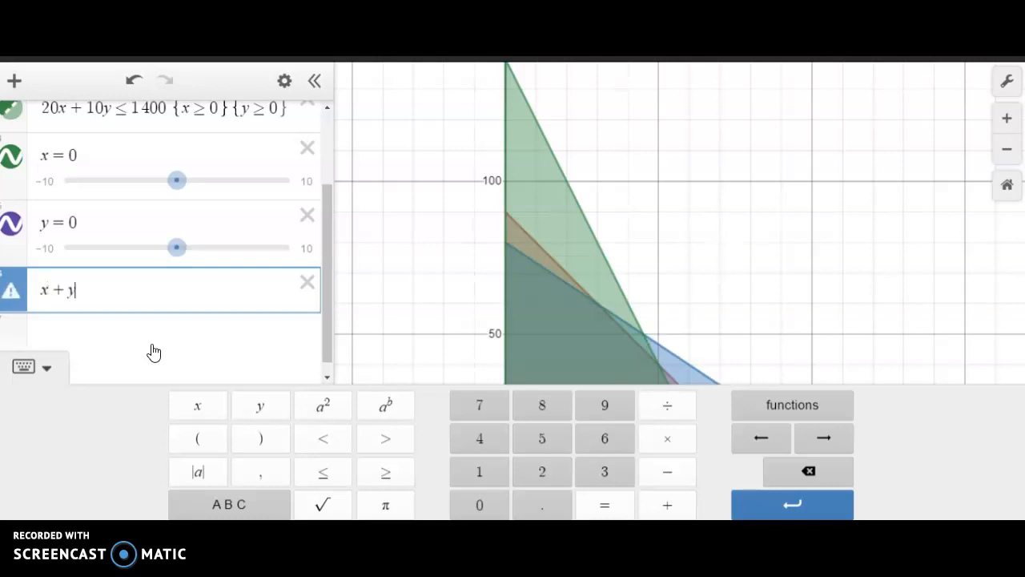
text(= 90)
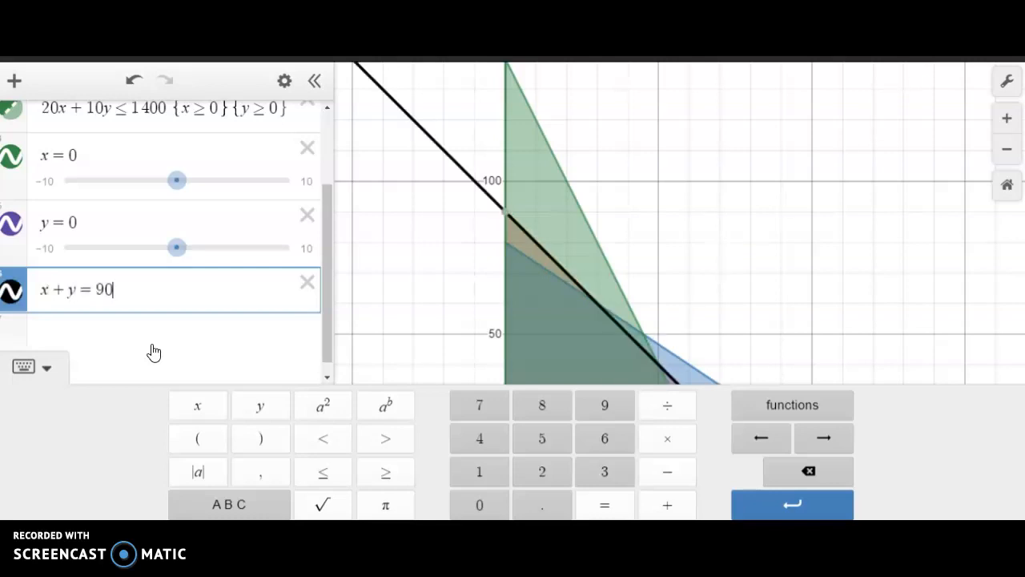
- Copy 4x + 6y ≤ 480 without its restrictions into a new row and change it to 4x + 6y = 480
click(156, 334)
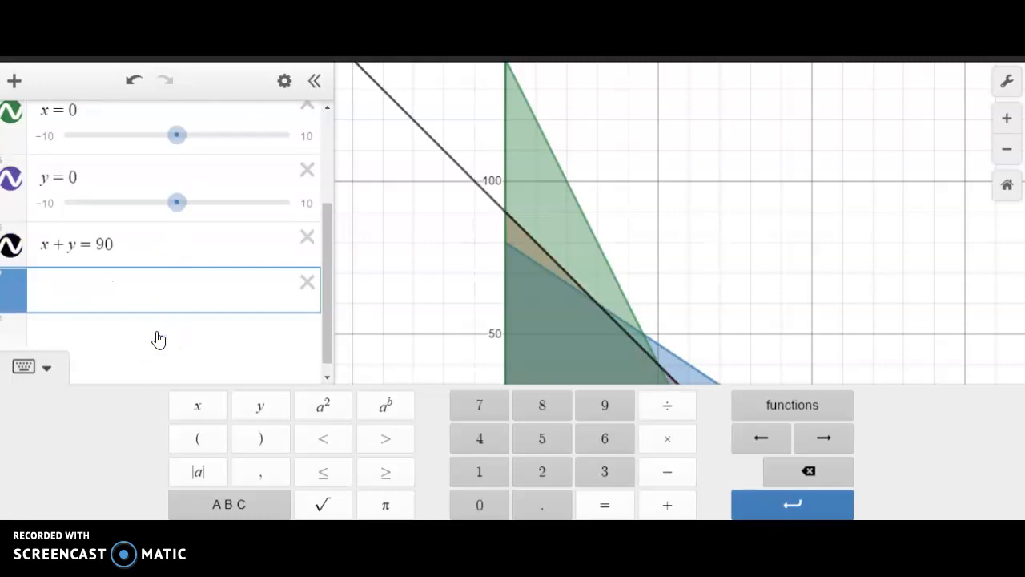
scroll(282, 284, up, 3)
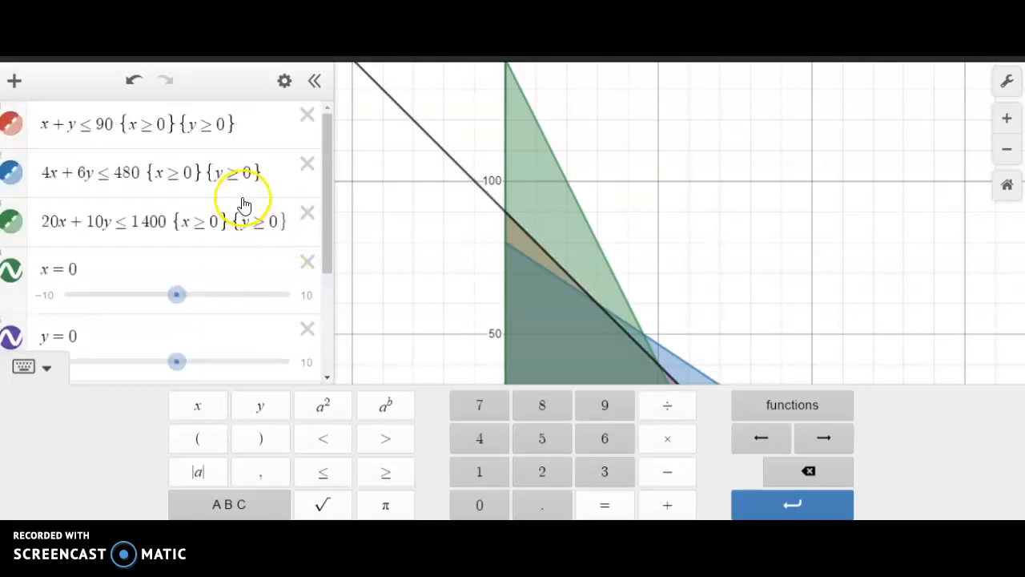
drag(40, 172, 142, 170)
key(ctrl+c)
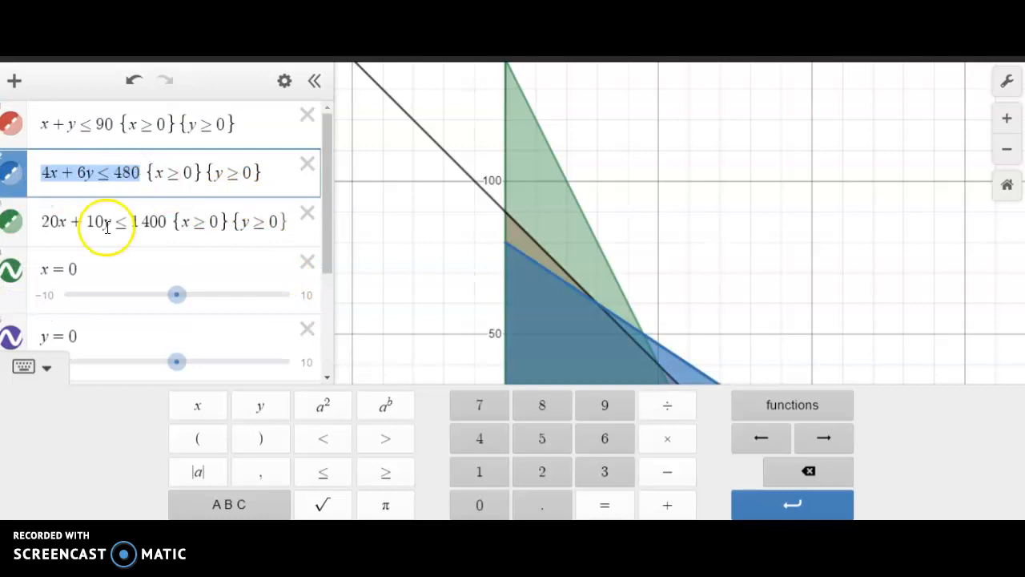
scroll(101, 222, down, 3)
click(83, 284)
key(ctrl+v)
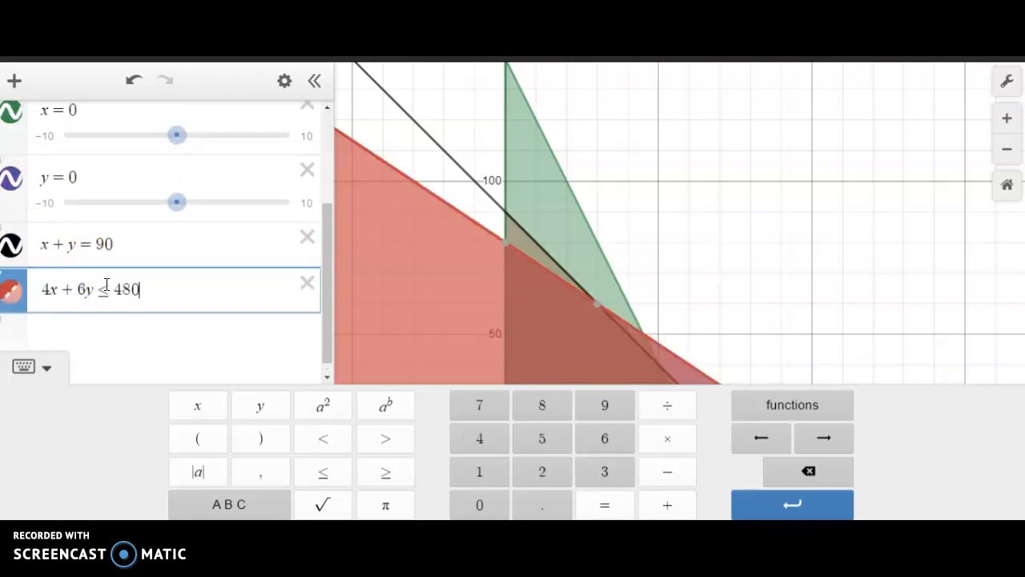
drag(100, 290, 111, 292)
text(=)
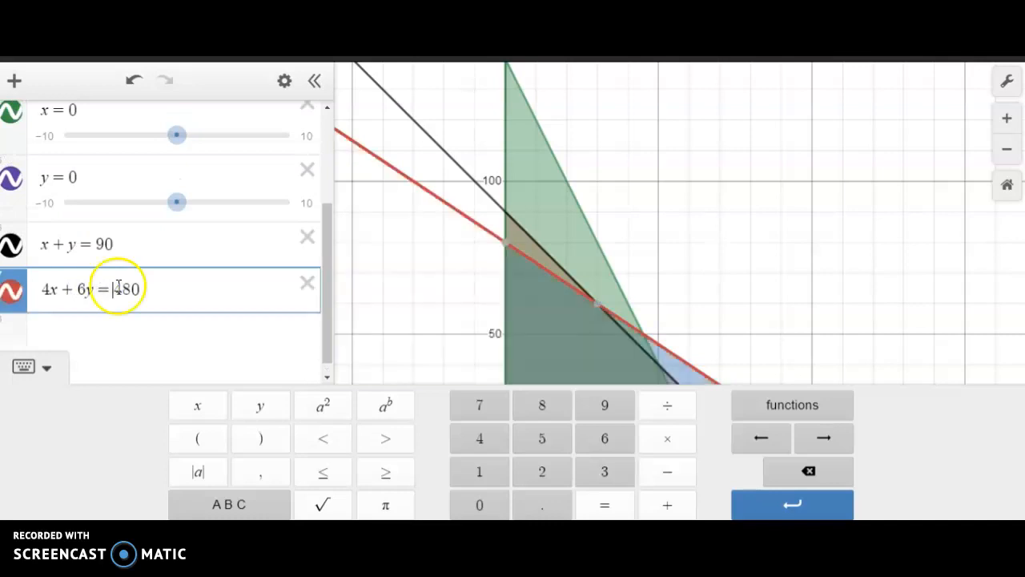
- Copy 4x + 6y ≤ 480 once more into another new row and change its inequality sign to an equals sign
scroll(135, 259, up, 2)
drag(43, 170, 137, 169)
key(ctrl+c)
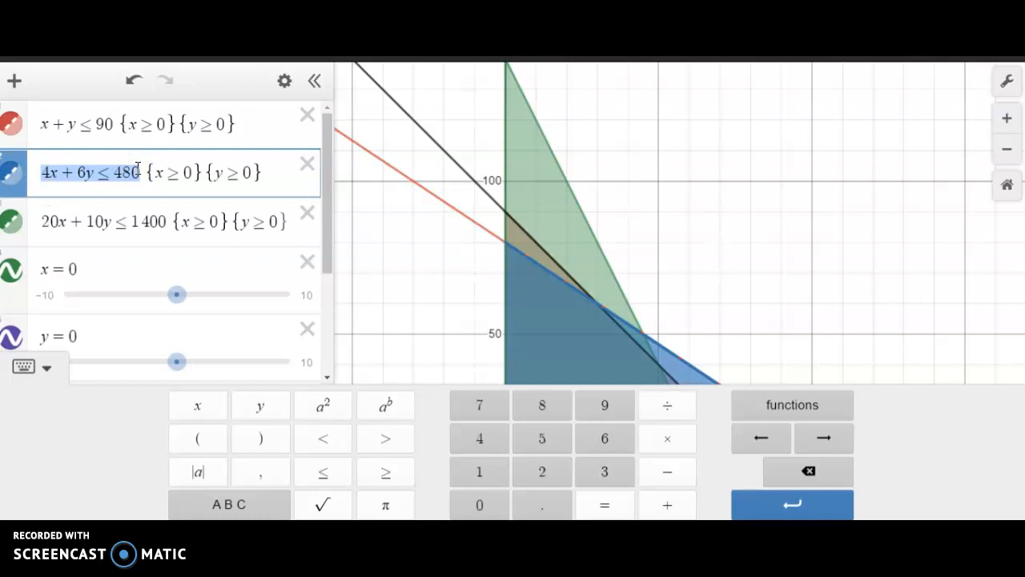
scroll(107, 226, down, 3)
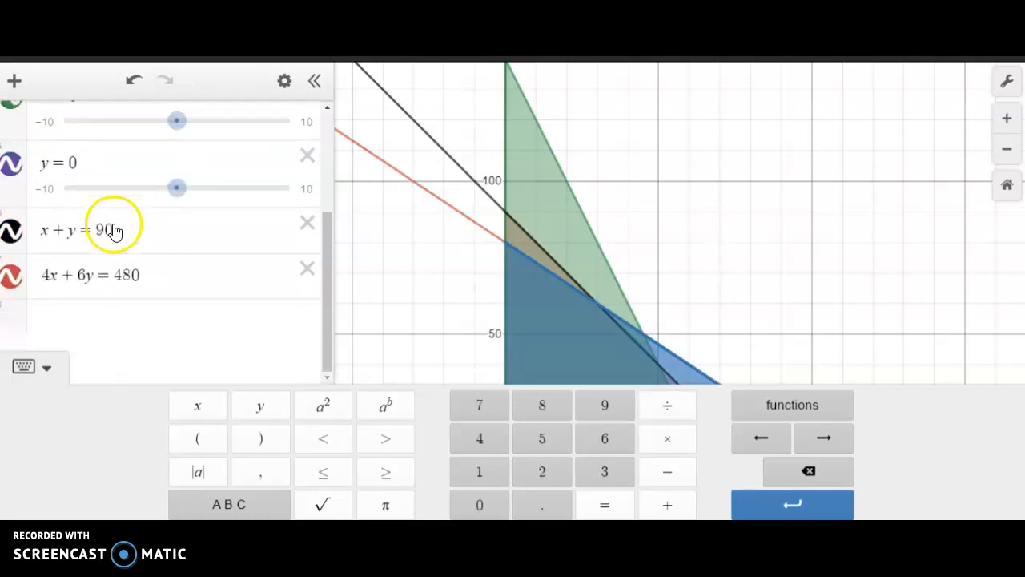
click(98, 325)
key(ctrl+v)
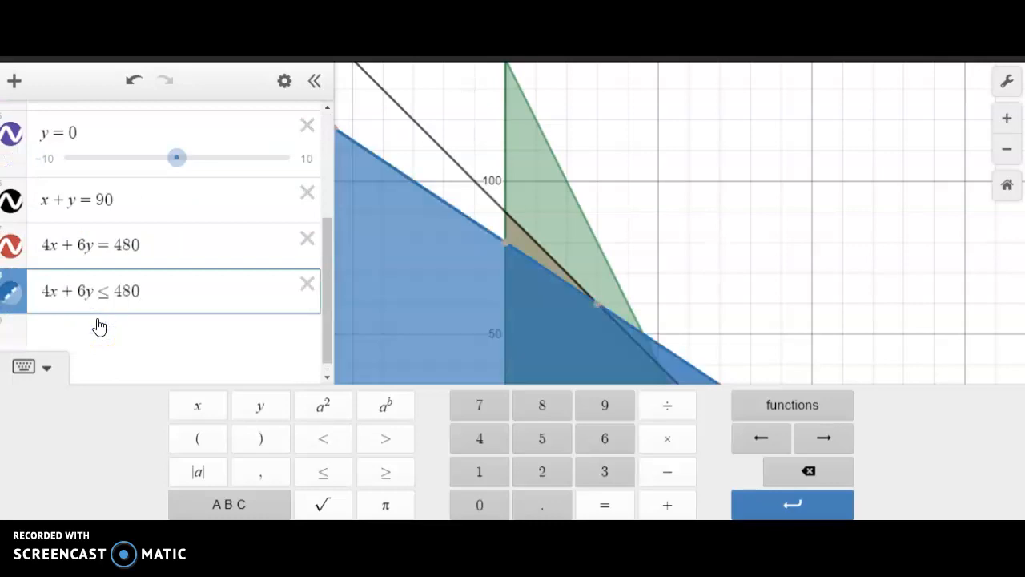
click(208, 267)
scroll(216, 260, up, 5)
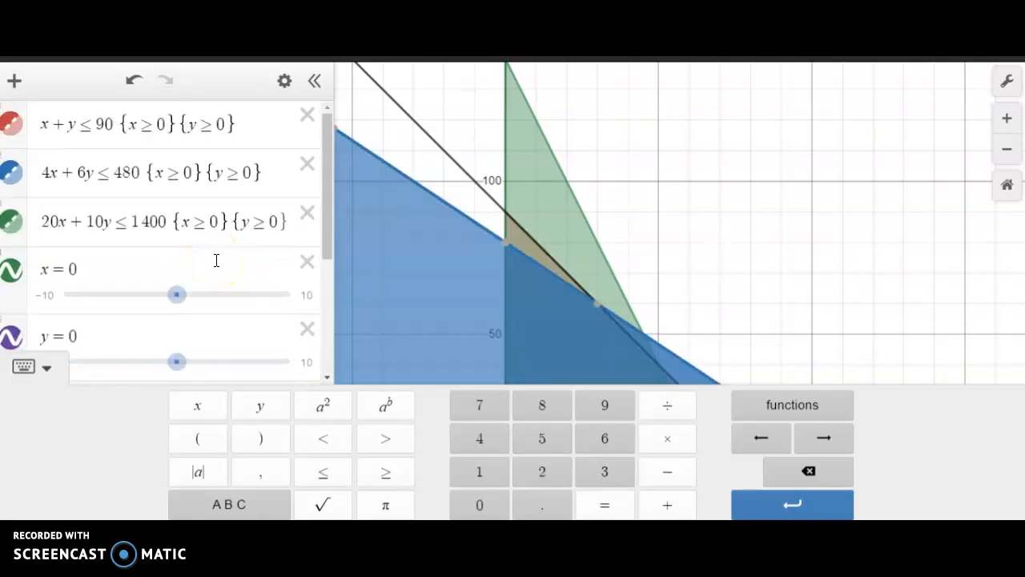
scroll(217, 260, down, 5)
click(126, 277)
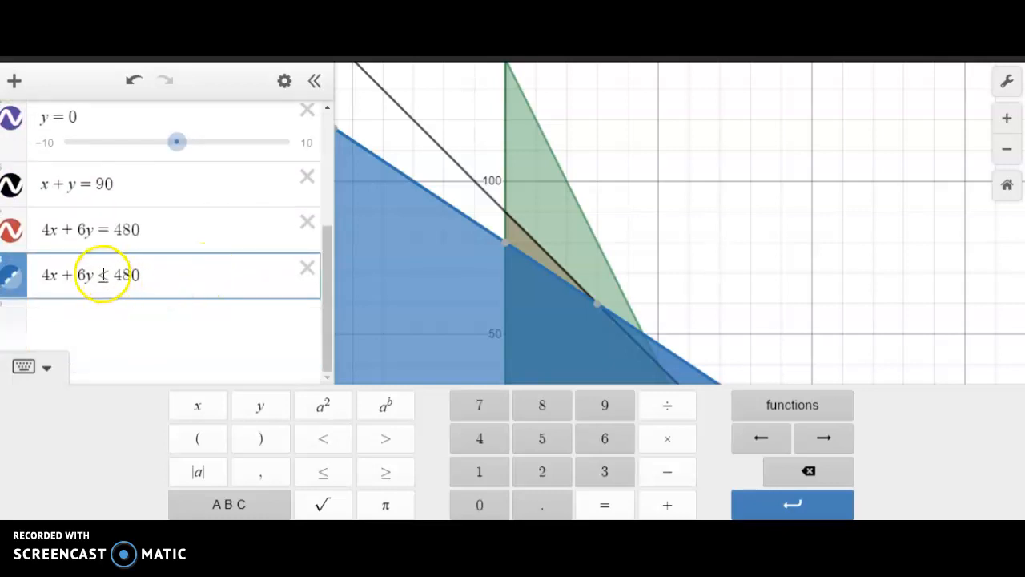
click(108, 276)
key(BackSpace)
text(=)
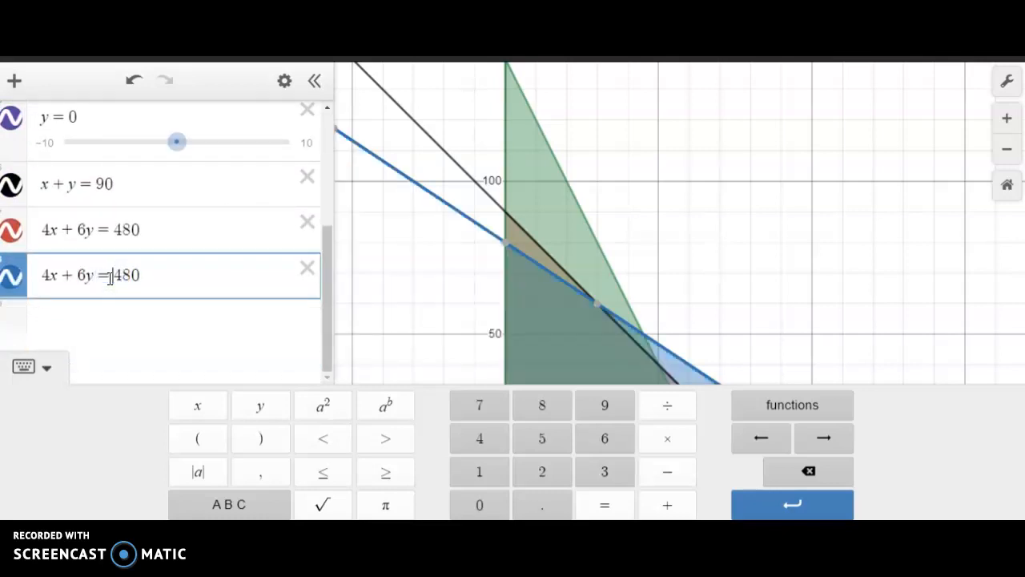
- Close the on-screen keypad and hide the three shaded inequalities so only the boundary lines are plotted
click(47, 368)
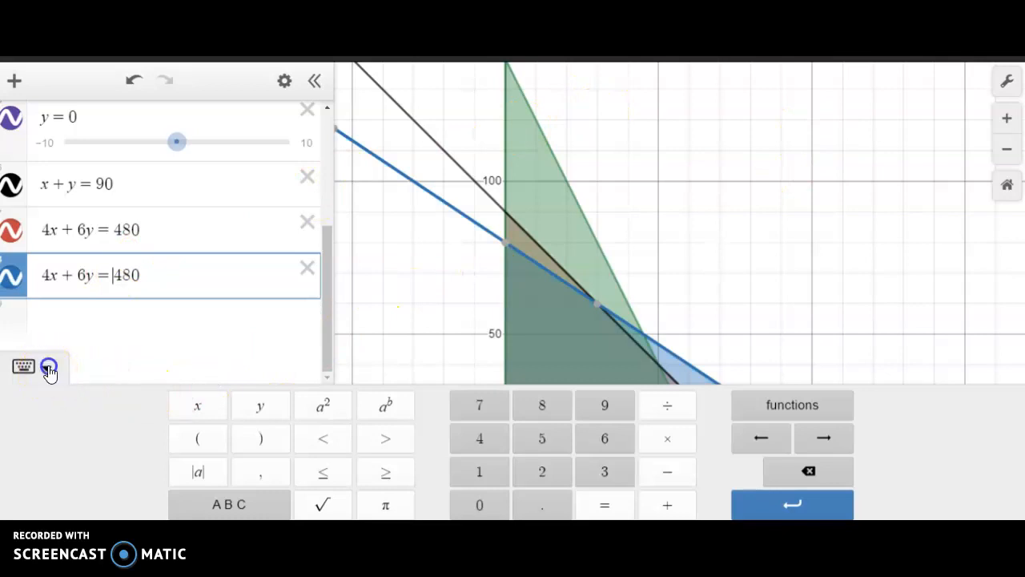
scroll(247, 374, up, 3)
scroll(247, 375, down, 2)
scroll(245, 377, up, 2)
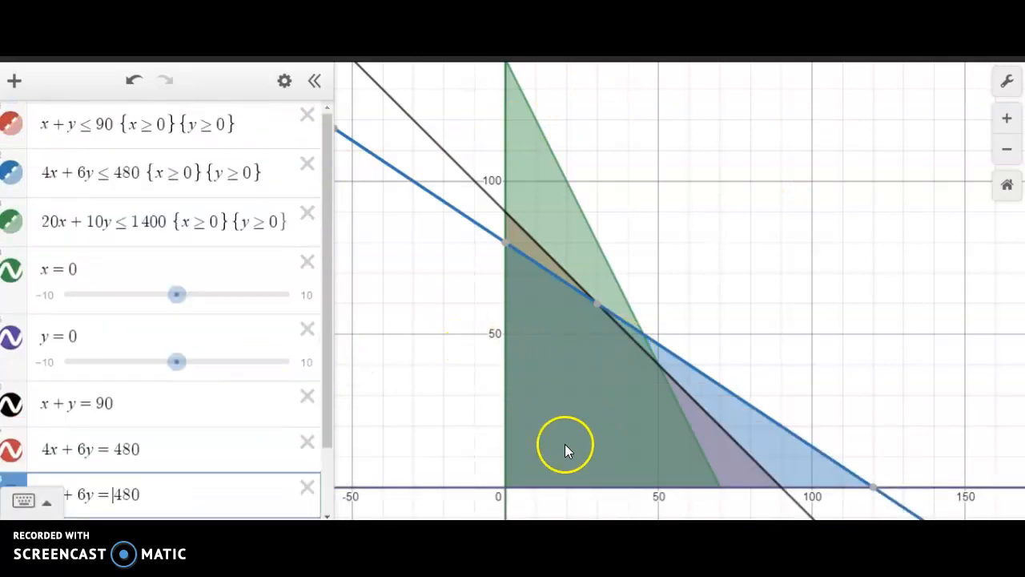
click(18, 130)
click(11, 173)
click(14, 222)
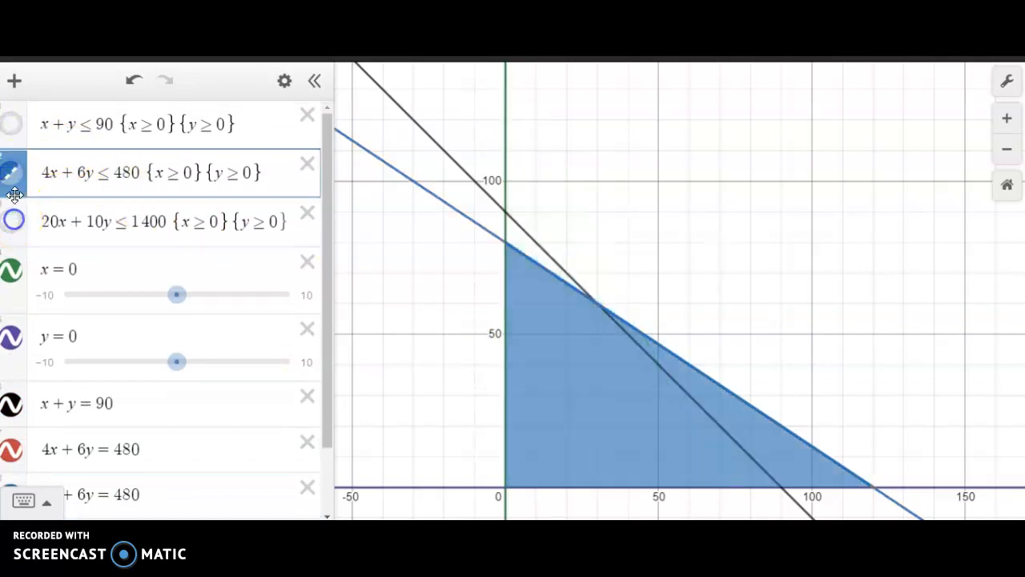
click(11, 173)
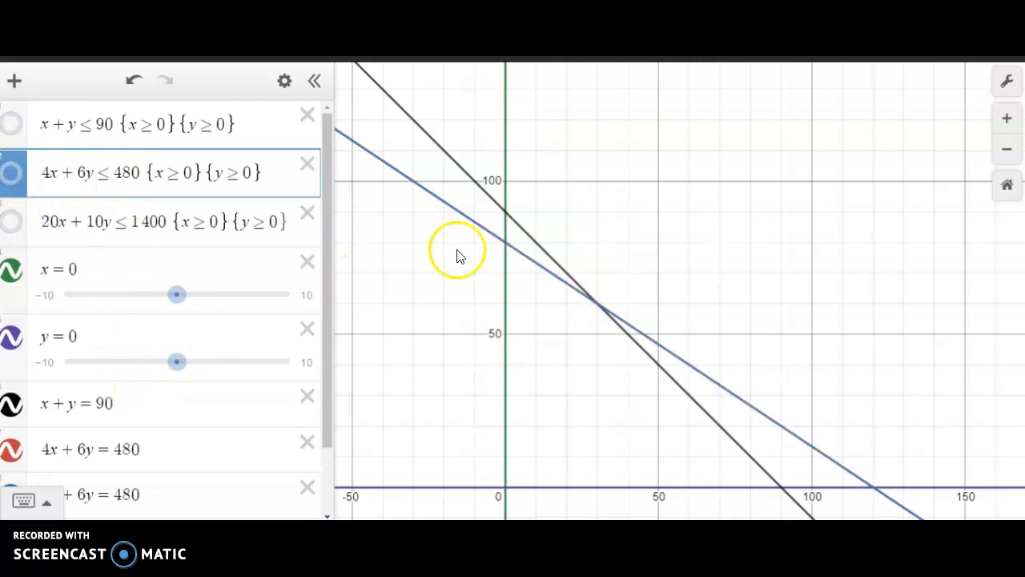
- Show the coordinates of the point where the 4x + 6y = 480 line meets the y-axis
click(506, 243)
click(506, 243)
mouse_move(599, 310)
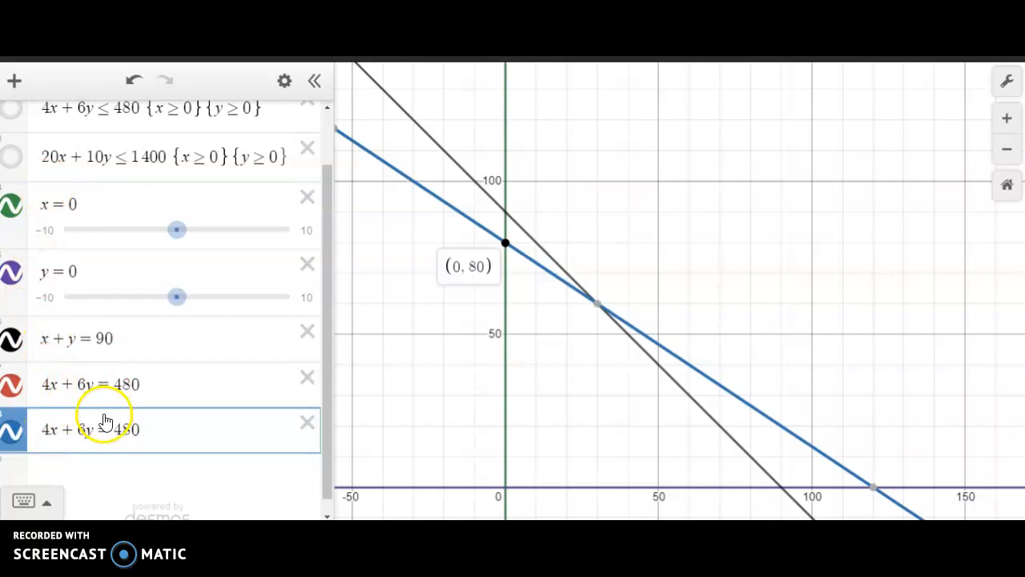
- Replace the duplicate 4x + 6y = 480 equation in the last row with 20x + 10y = 1400
drag(44, 431, 142, 427)
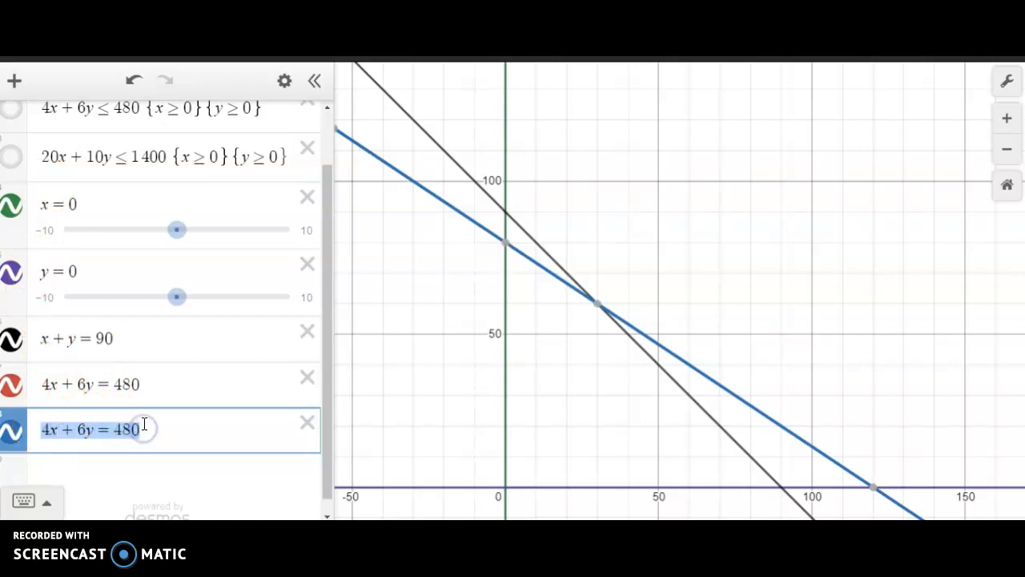
text(20x )
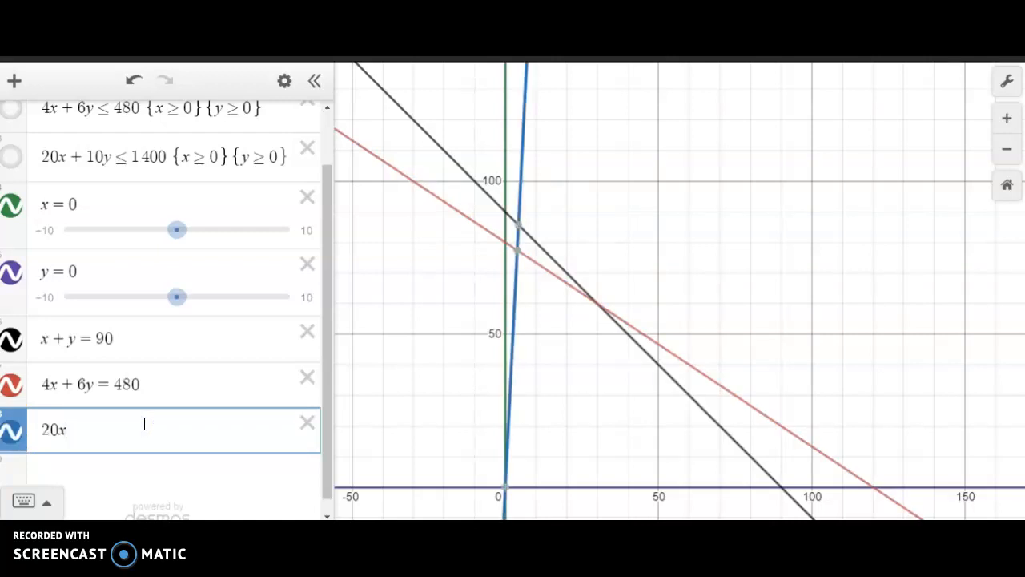
text(+)
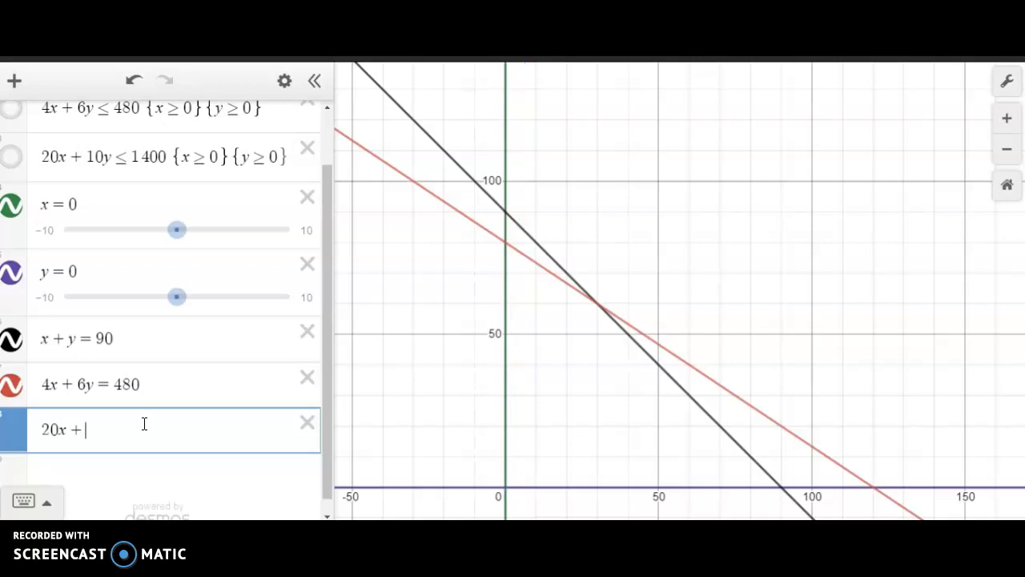
text( 10y = 1400)
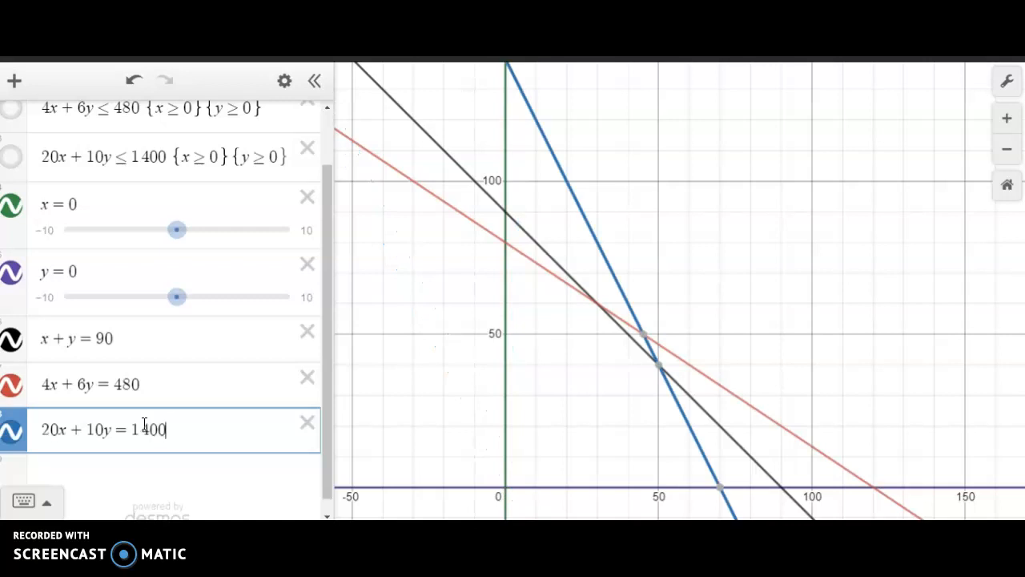
- Label the feasible region's five corners: the red line's y-intercept, its black-line intersection, the black-blue intersection, the blue line's x-intercept, and the origin
click(506, 243)
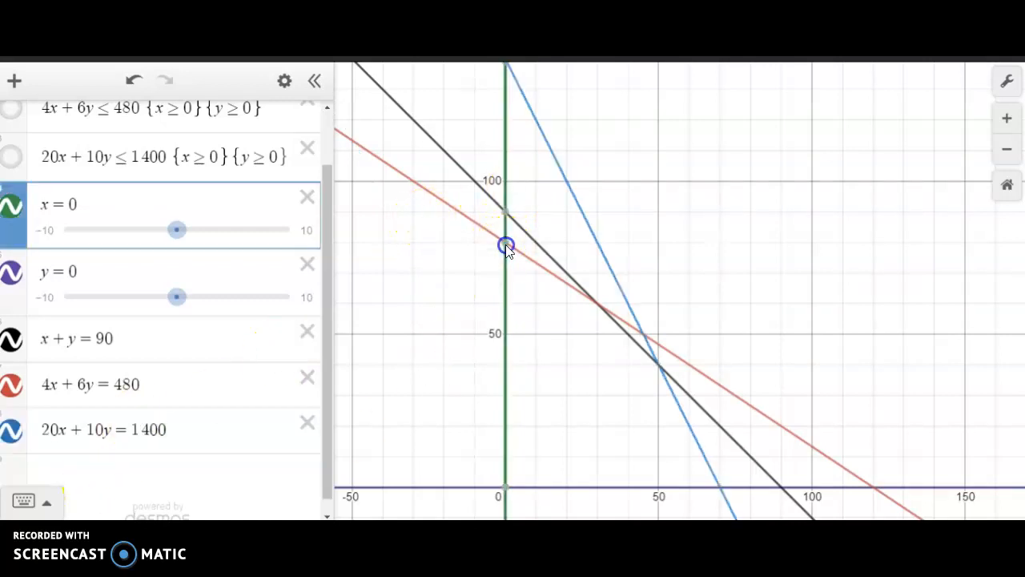
click(598, 305)
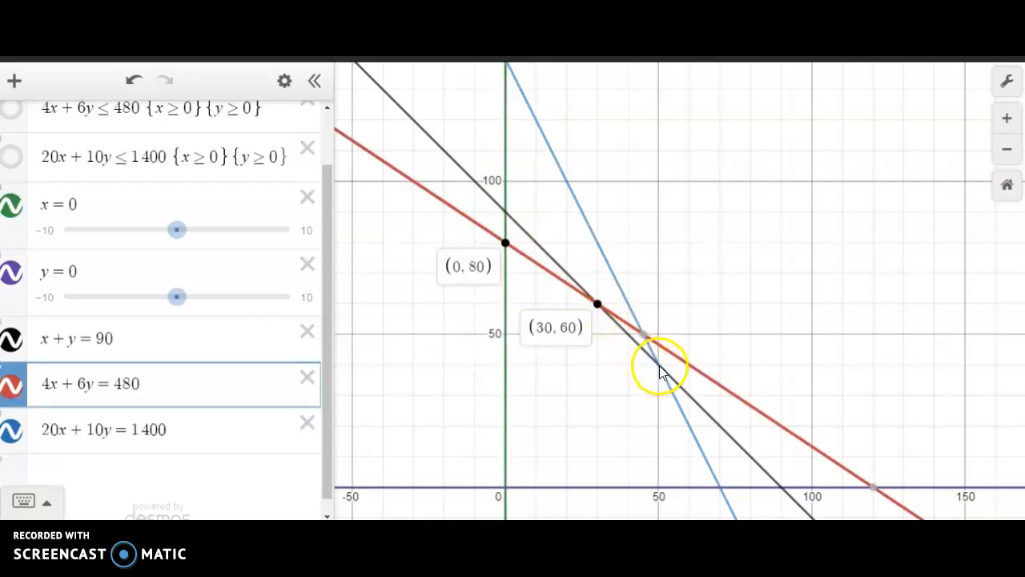
click(659, 365)
click(657, 364)
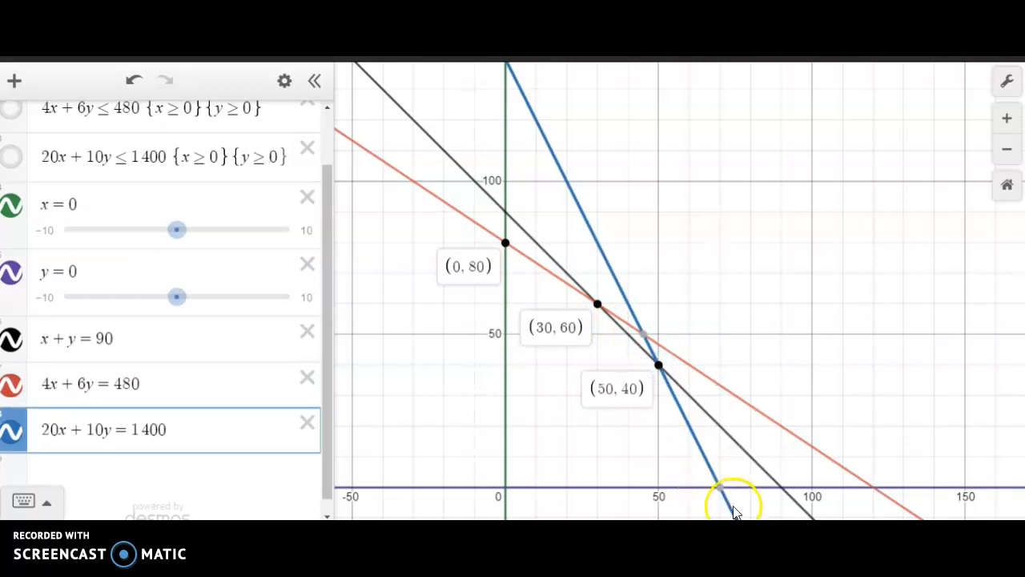
click(719, 488)
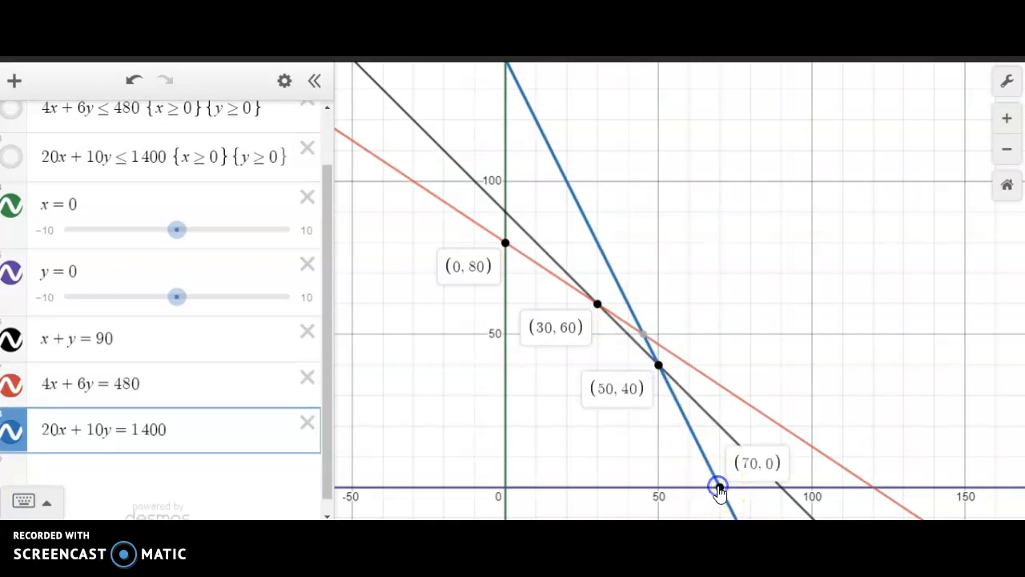
click(504, 487)
click(504, 487)
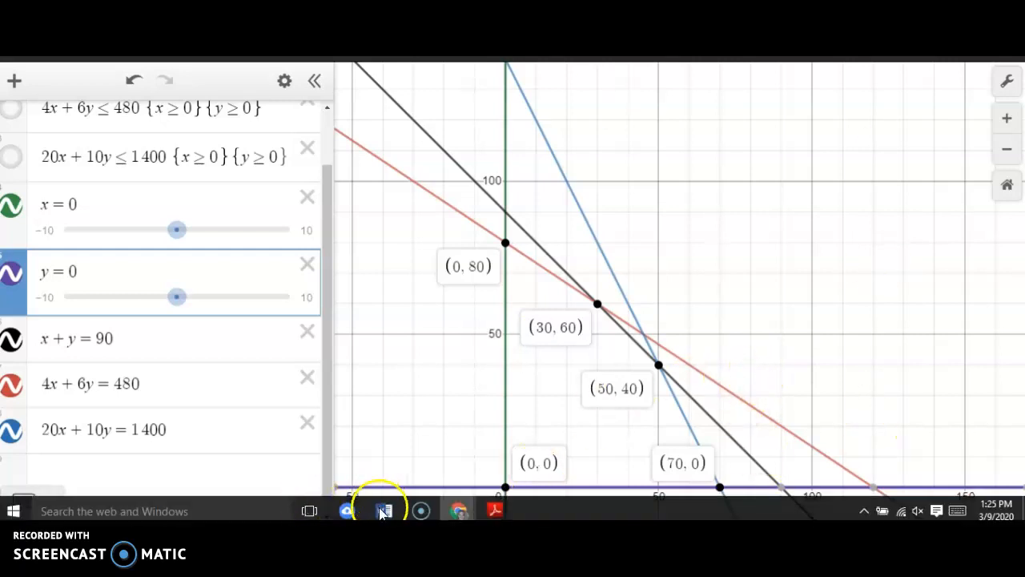
mouse_move(382, 505)
click(865, 432)
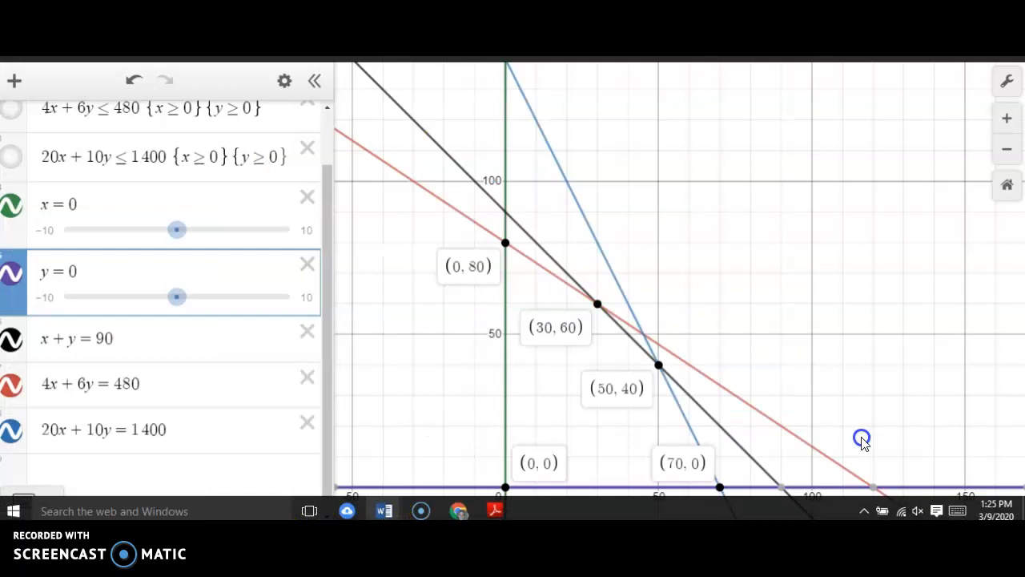
- Switch to the Word document and set the font to Comic Sans MS on the blank line below the inequalities
click(423, 386)
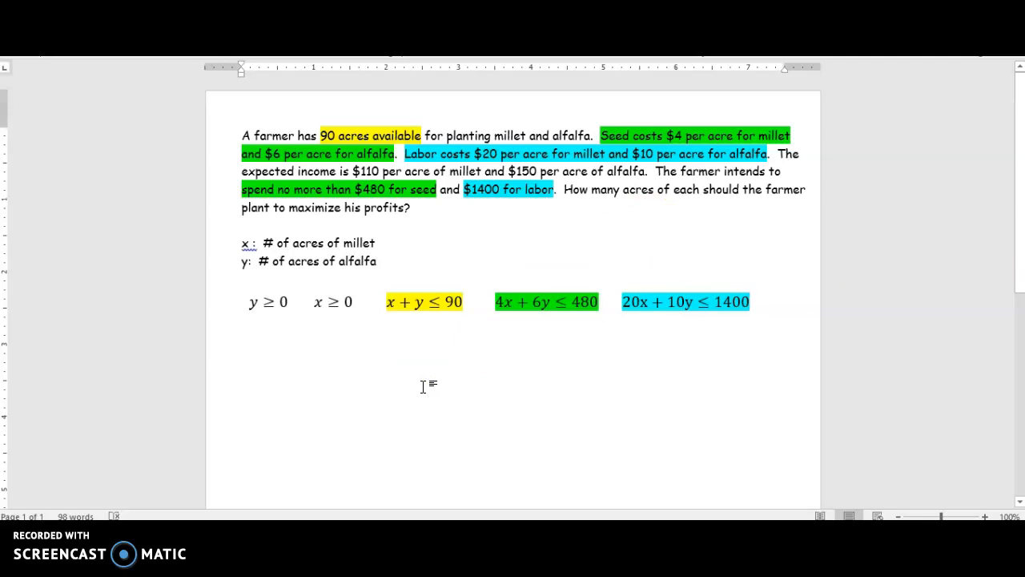
text(s)
key(BackSpace)
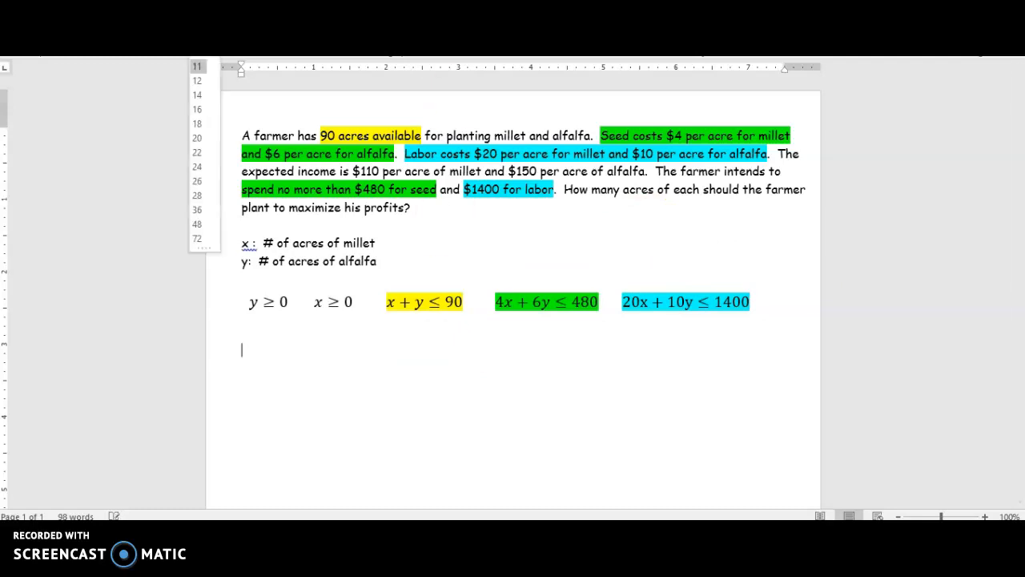
click(197, 11)
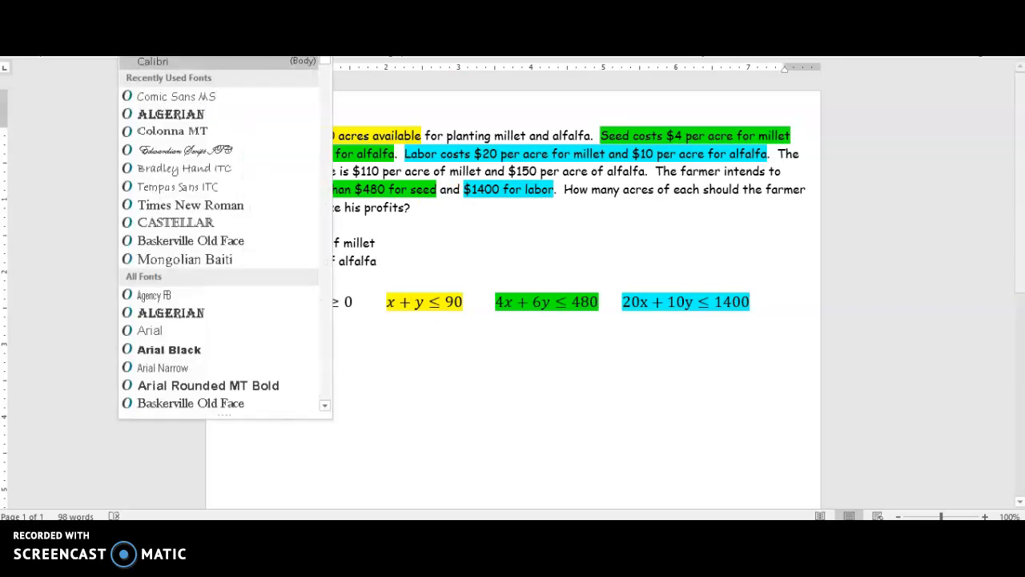
click(175, 100)
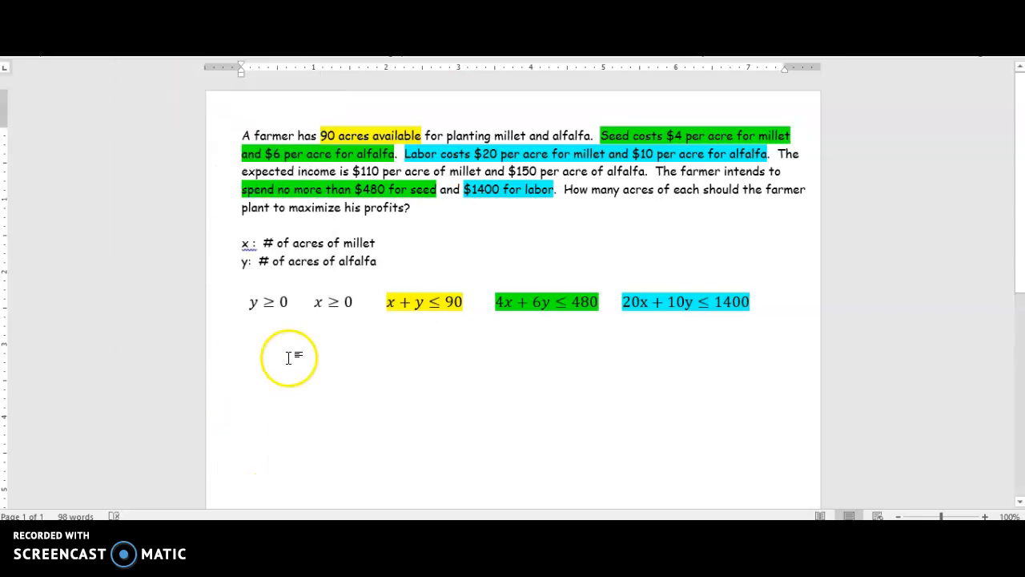
- Enter the profit function's terms P=110x+150 on the line below the inequalities
text(P=)
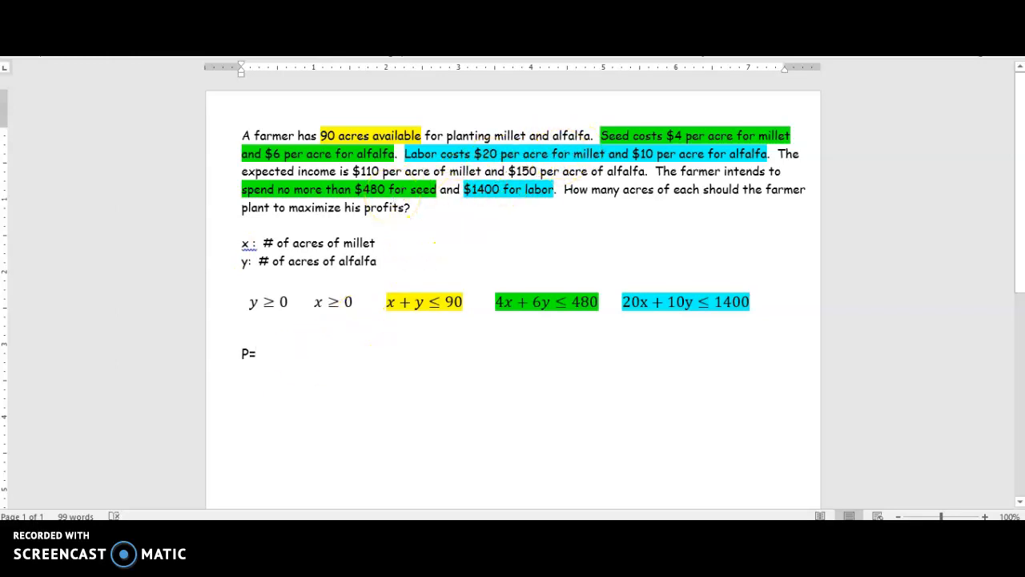
text(110x+150)
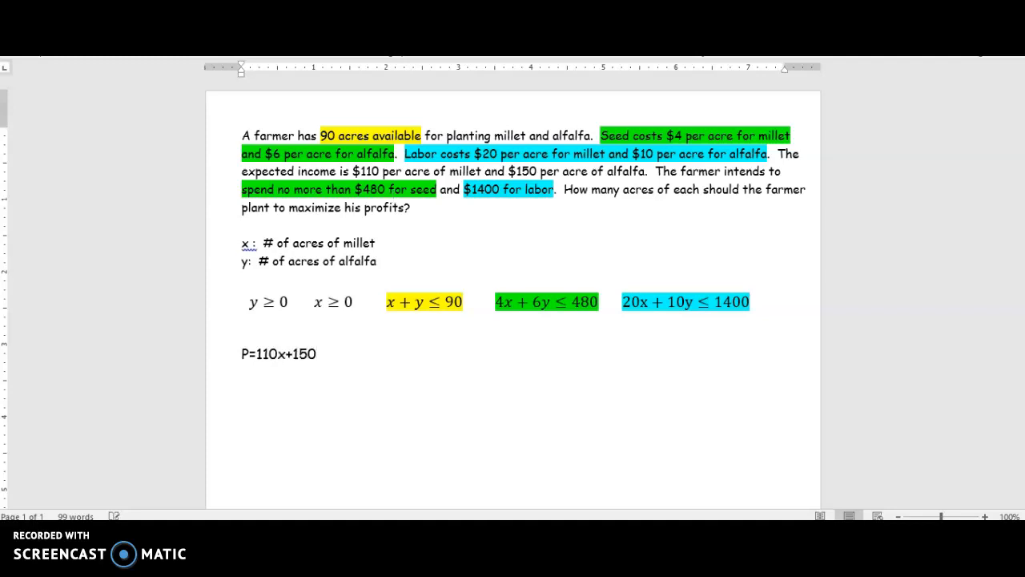
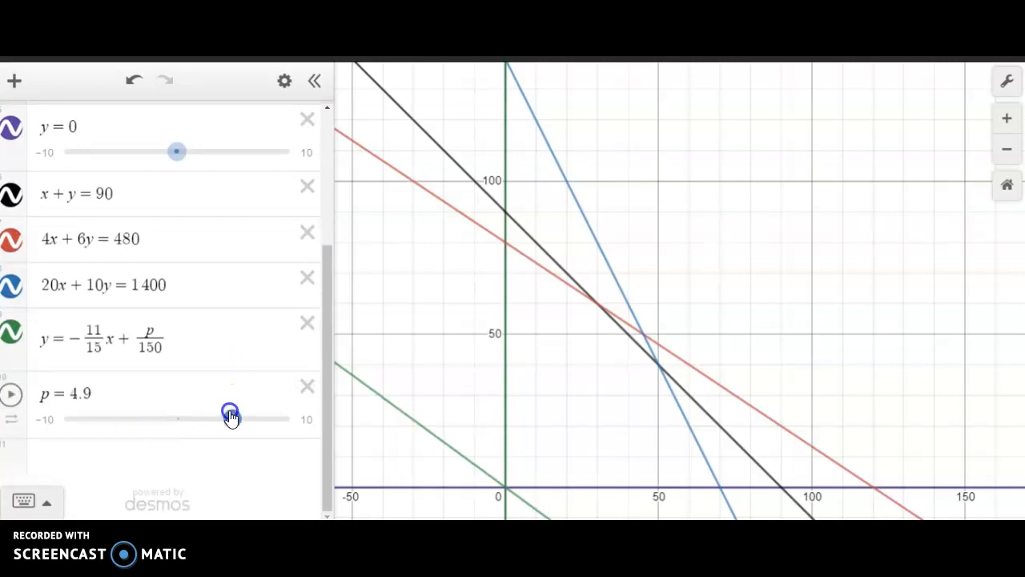
- Set the p slider's range from 0 to 20000 with a step of 1000
drag(905, 356, 929, 235)
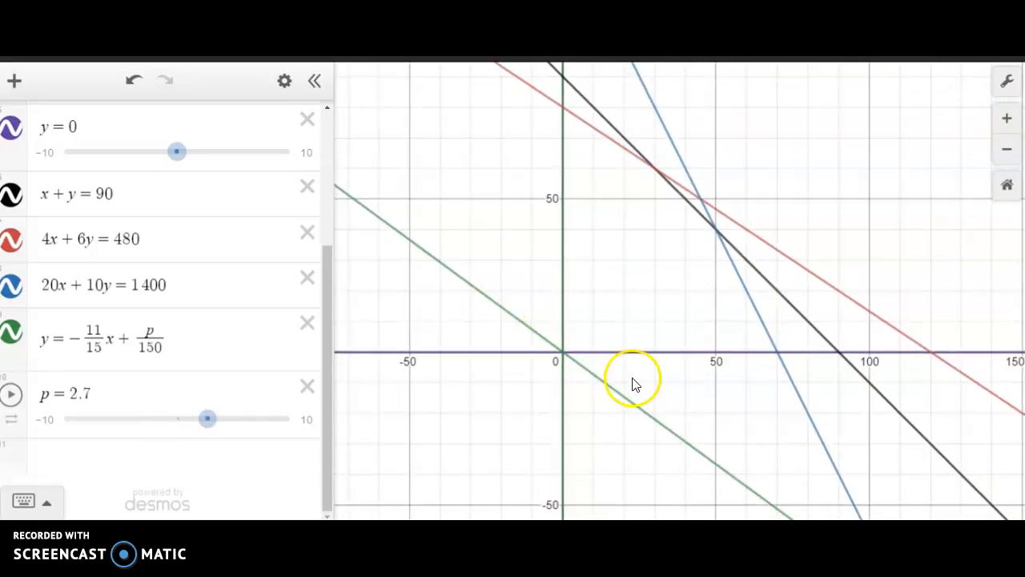
click(309, 422)
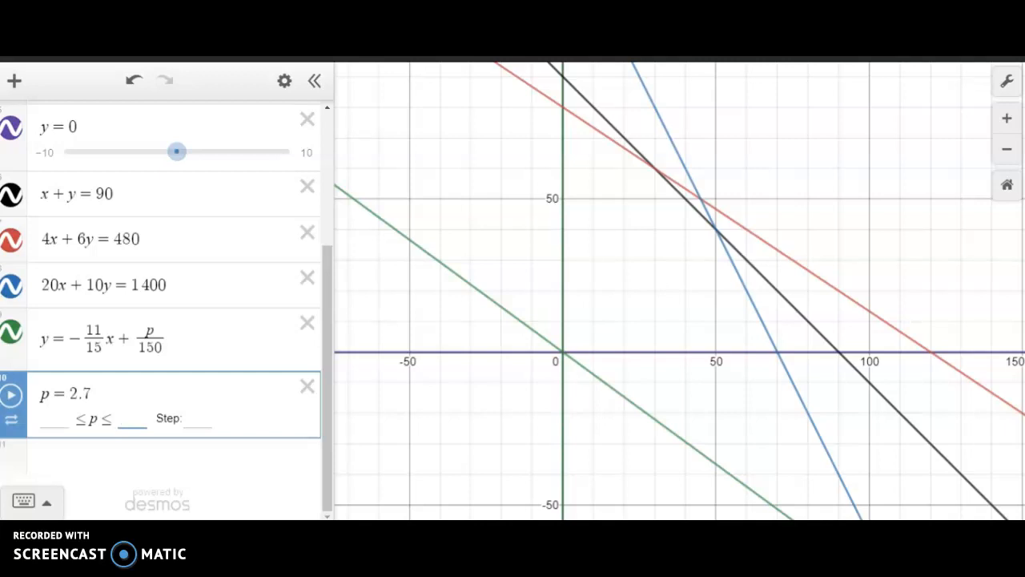
text(20000)
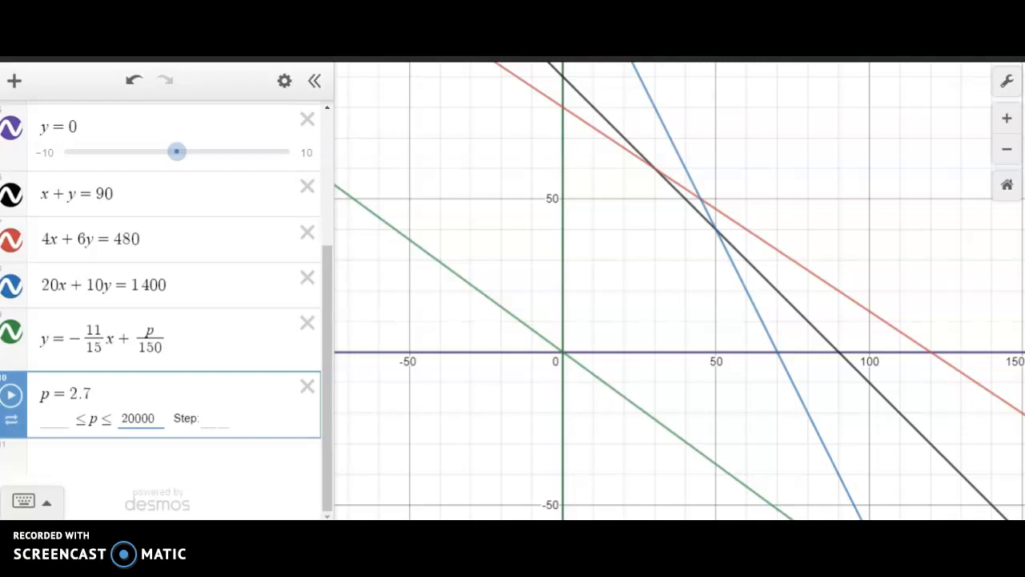
click(53, 419)
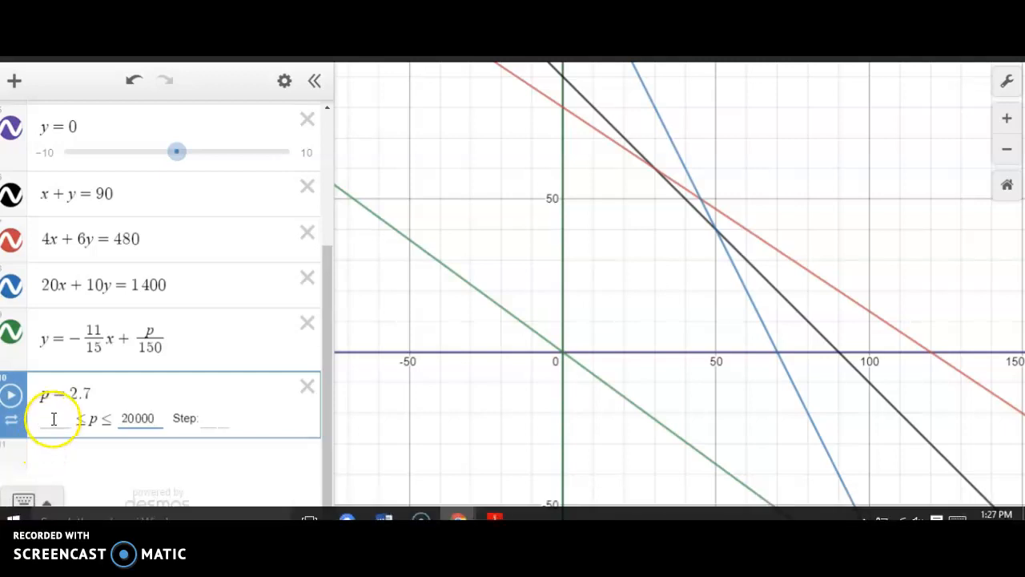
text(0)
click(213, 423)
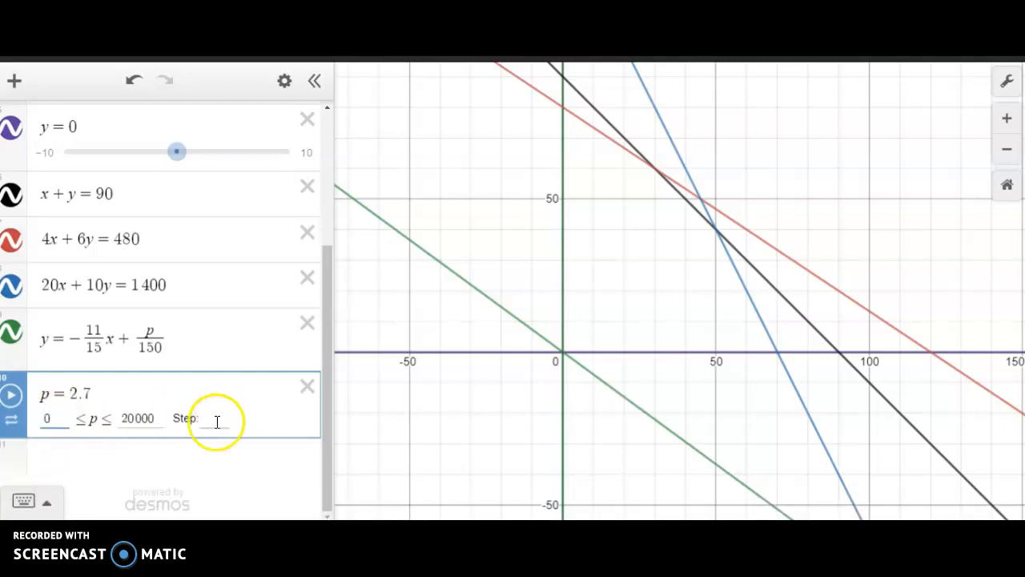
text(1)
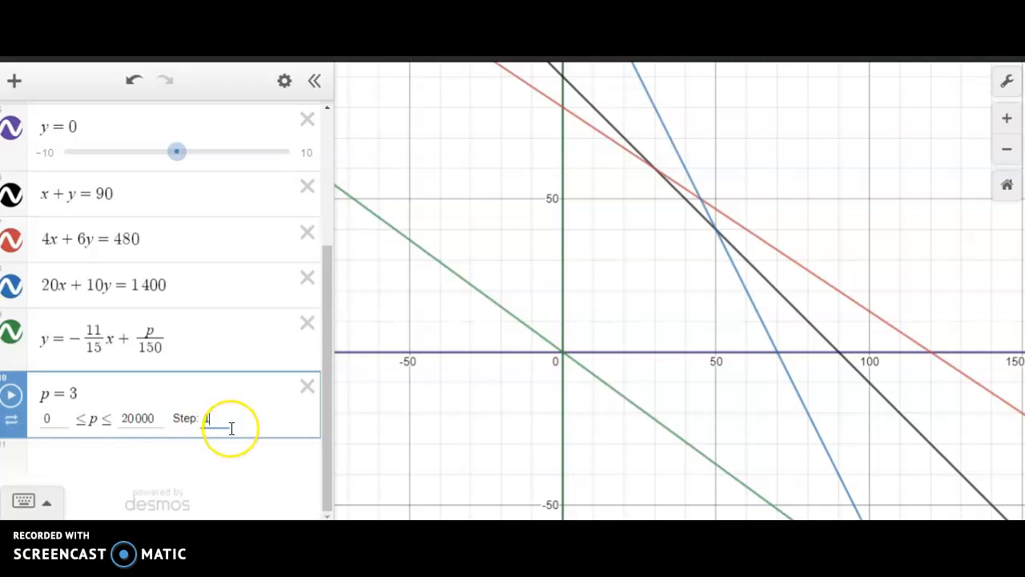
text(000)
click(268, 407)
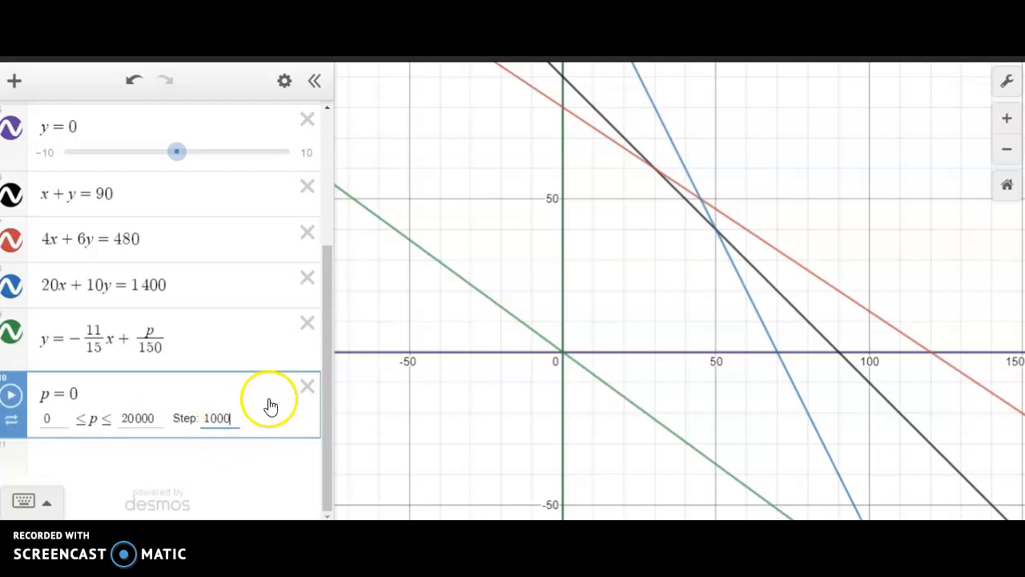
click(169, 401)
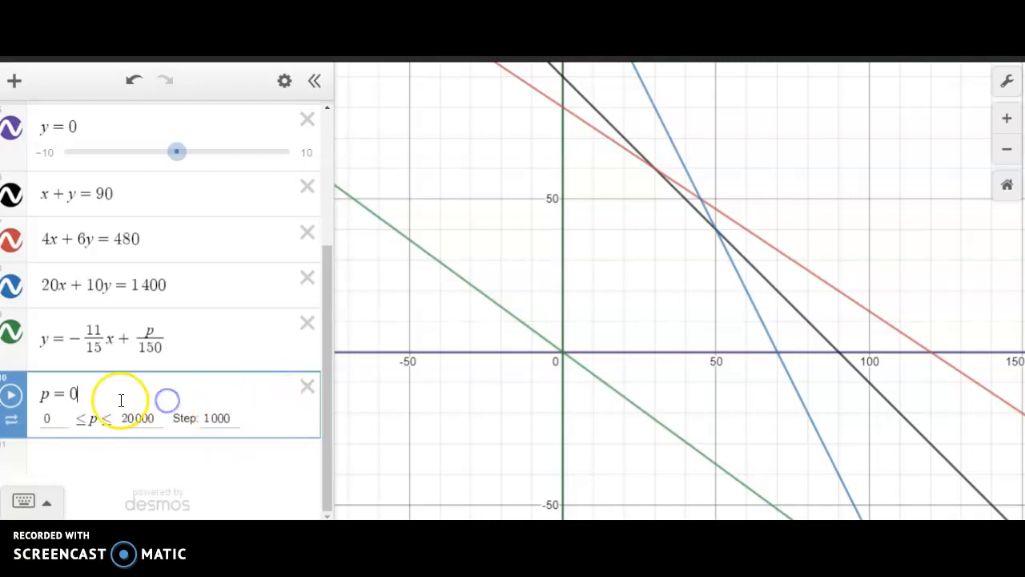
click(102, 421)
- Raise p to 8000, 11000 and 12000 to move the green profit line outward across the feasible region
drag(53, 419, 138, 415)
click(625, 295)
drag(626, 295, 550, 408)
scroll(481, 395, up, 5)
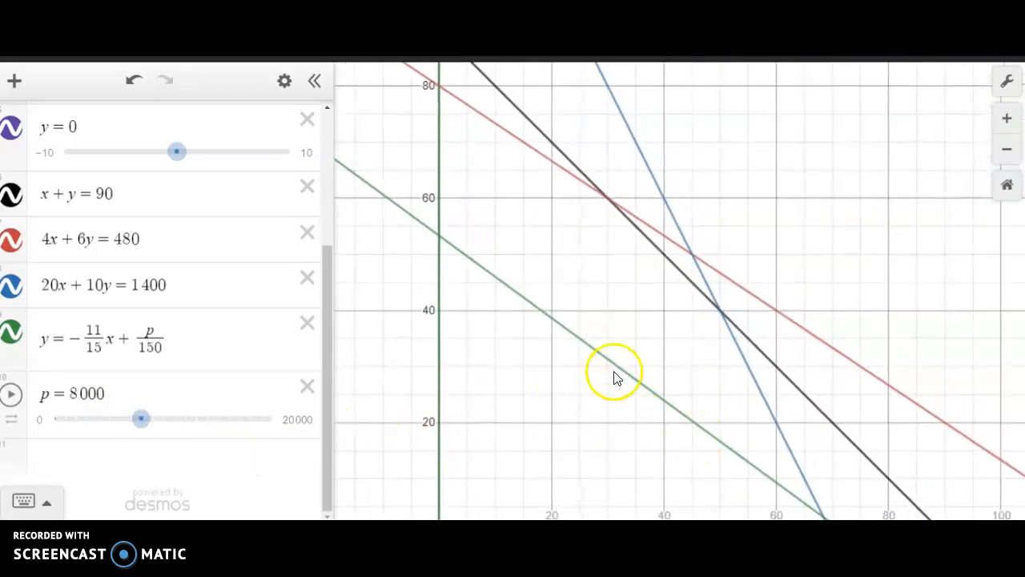
drag(144, 427, 174, 430)
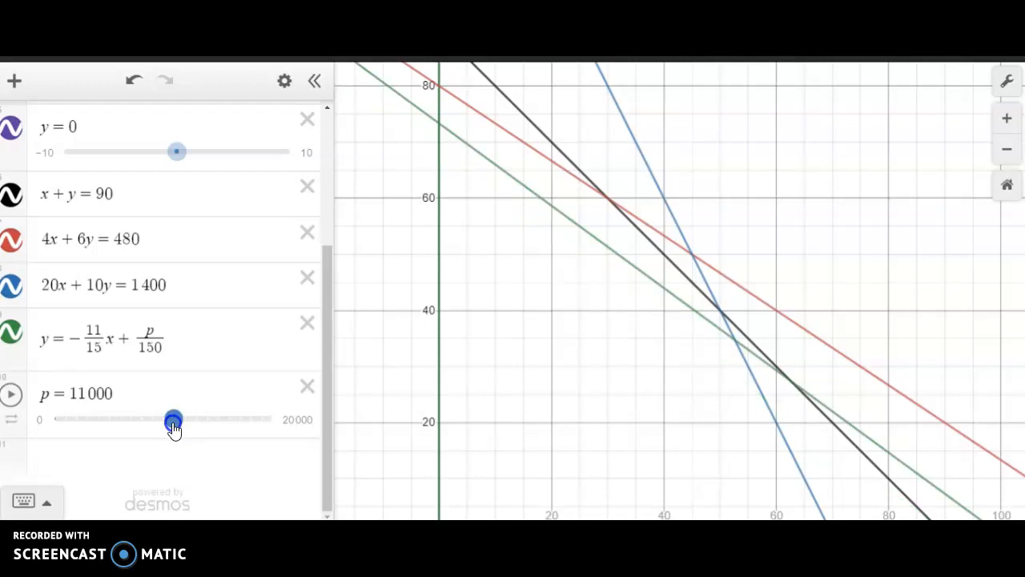
drag(579, 315, 595, 430)
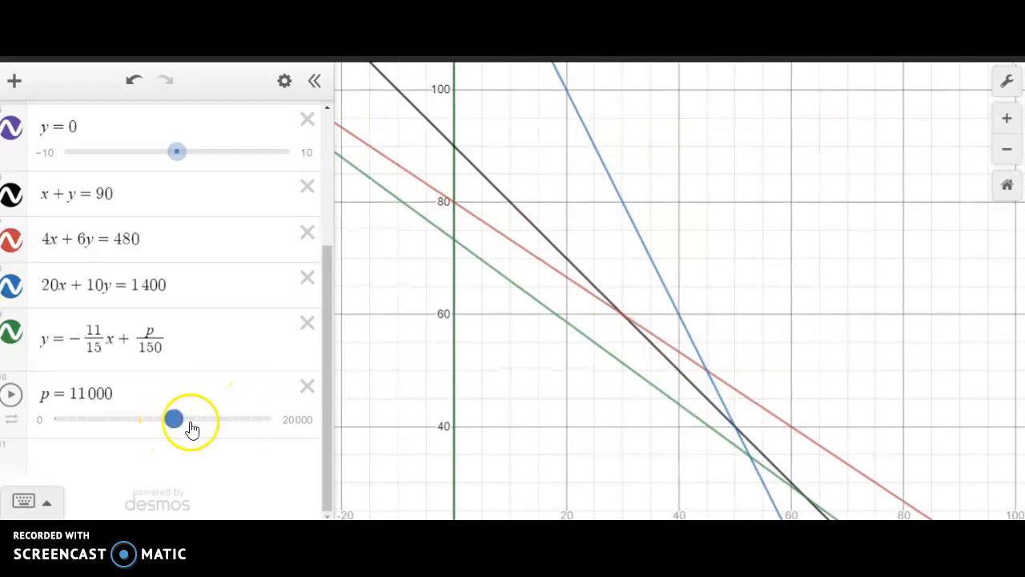
mouse_move(174, 421)
mouse_down()
mouse_move(195, 427)
mouse_move(187, 430)
mouse_up()
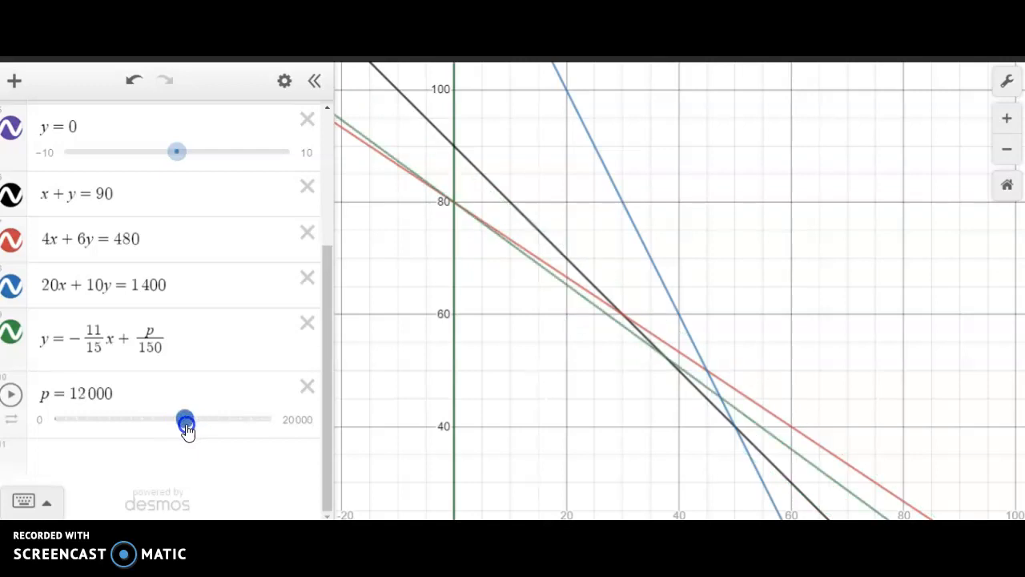
- Refine the p slider's step to 100 and set p to 12300 so the profit line meets the black-red intersection
click(299, 416)
drag(201, 418, 232, 418)
text(100)
click(245, 386)
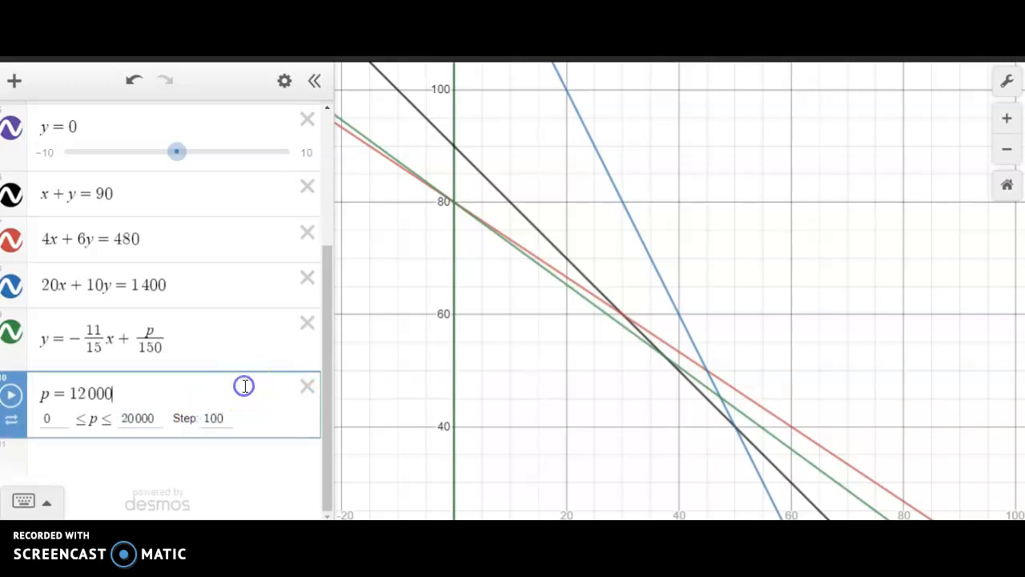
click(273, 425)
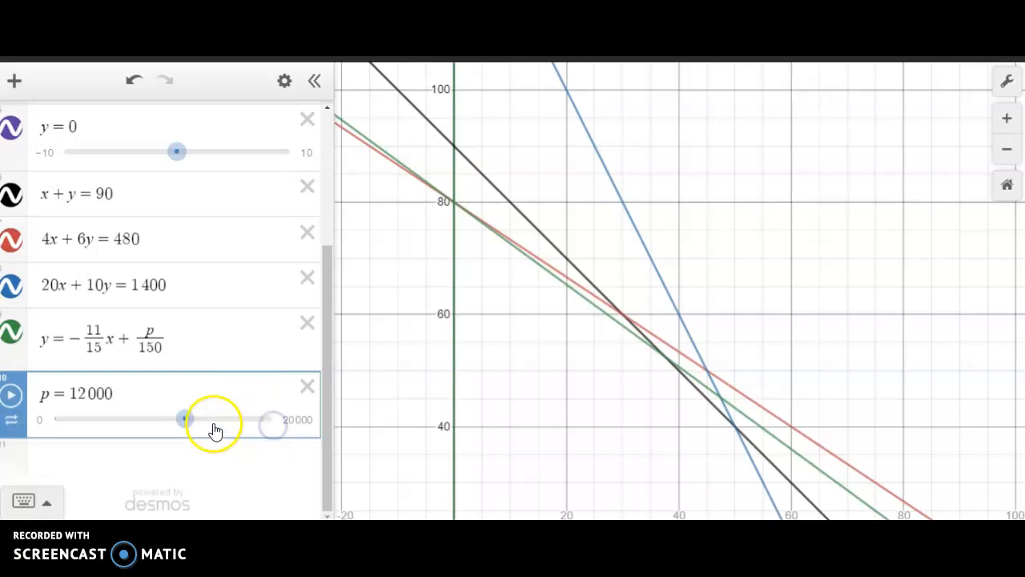
drag(199, 427, 192, 425)
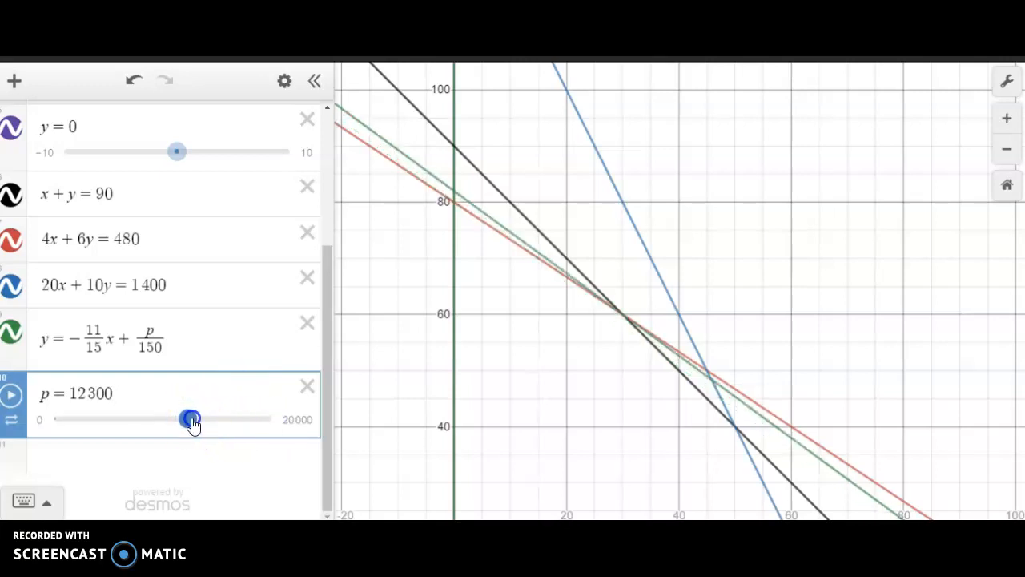
scroll(618, 389, up, 5)
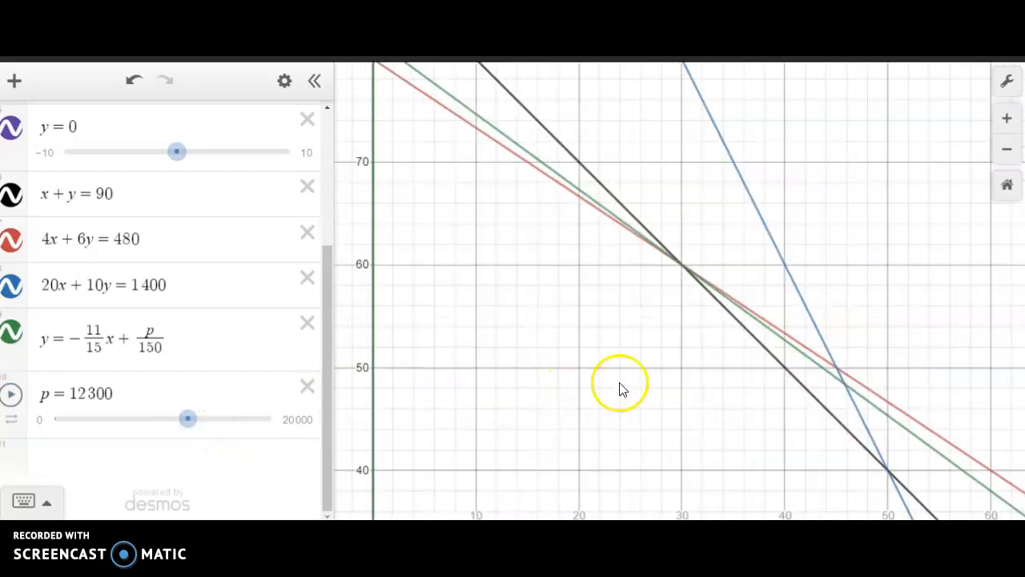
drag(687, 339, 644, 471)
scroll(593, 419, up, 5)
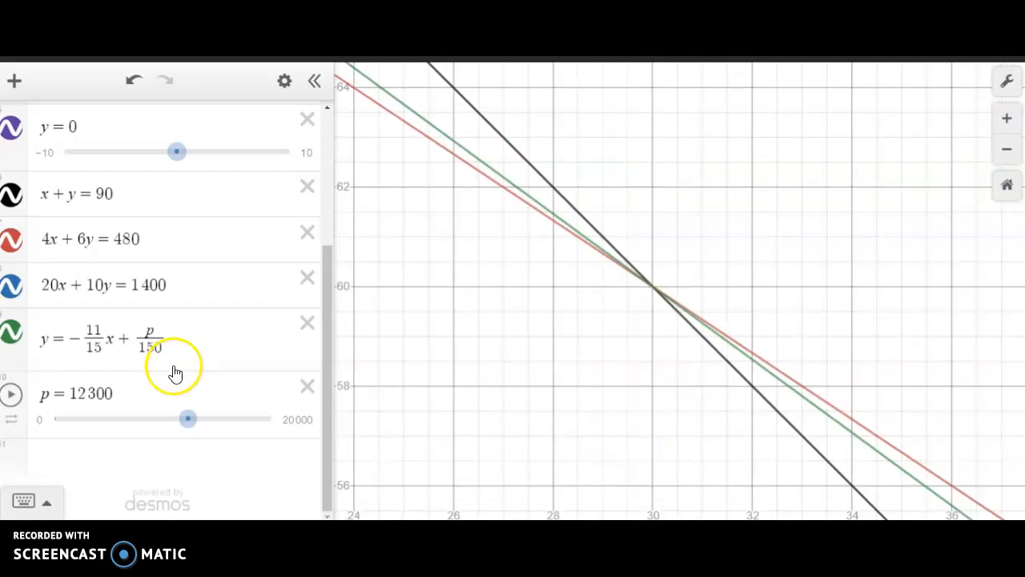
drag(188, 421, 189, 431)
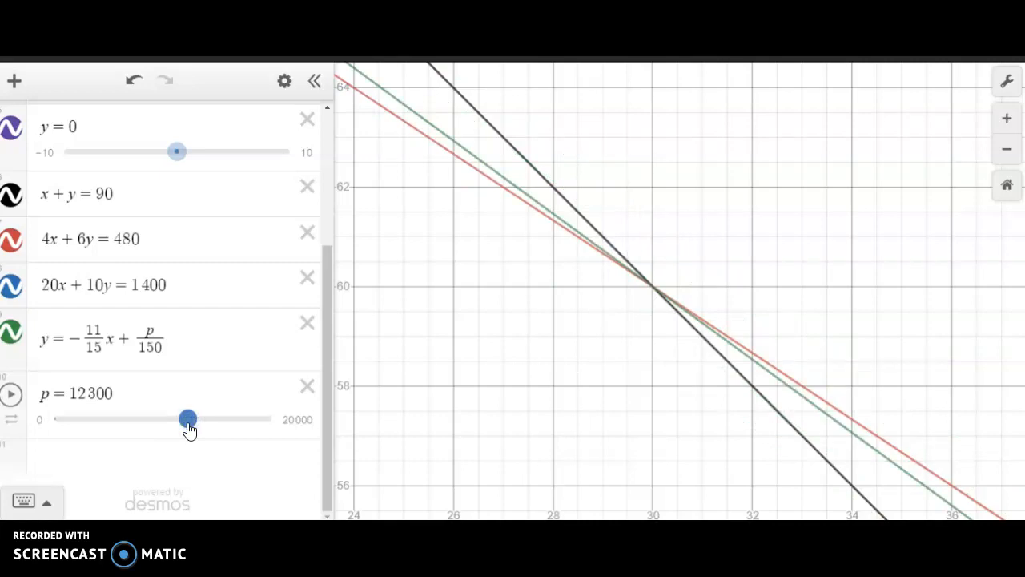
- Lower p to 9800 and label the intersection of the black and red lines with its coordinates
scroll(670, 398, down, 5)
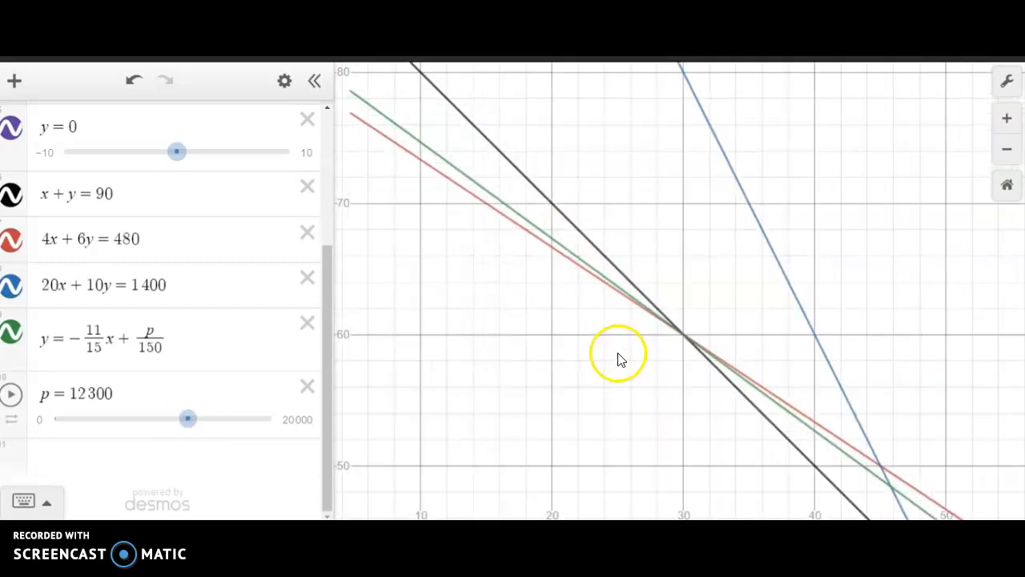
scroll(536, 373, down, 5)
drag(513, 419, 542, 350)
scroll(496, 350, up, 6)
drag(679, 287, 542, 410)
drag(187, 419, 161, 423)
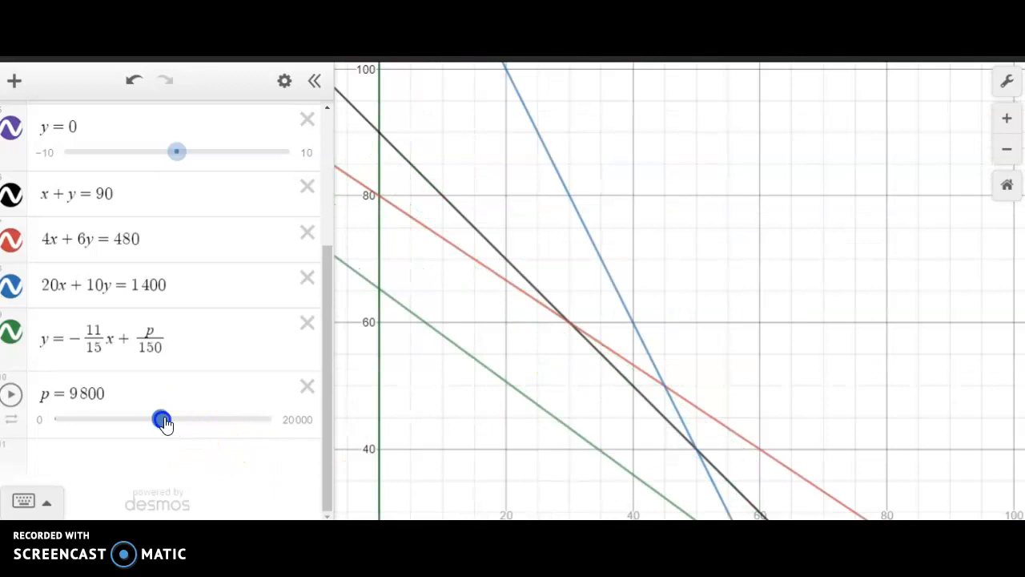
click(570, 325)
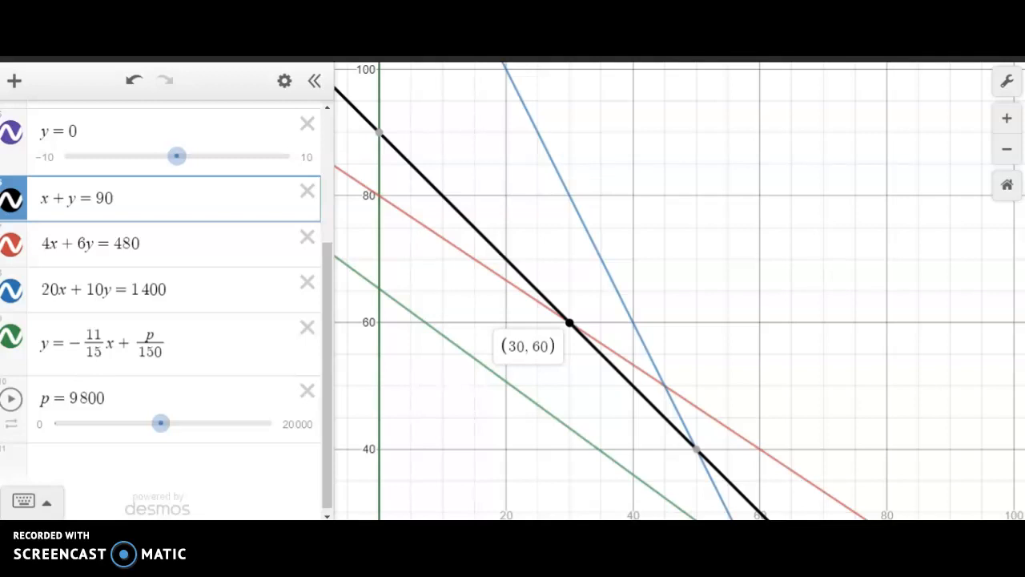
- Bring in the Wolfram Alpha linear programming calculator window, examine its global maximum result, and move it off the graph
drag(1024, 54, 486, 54)
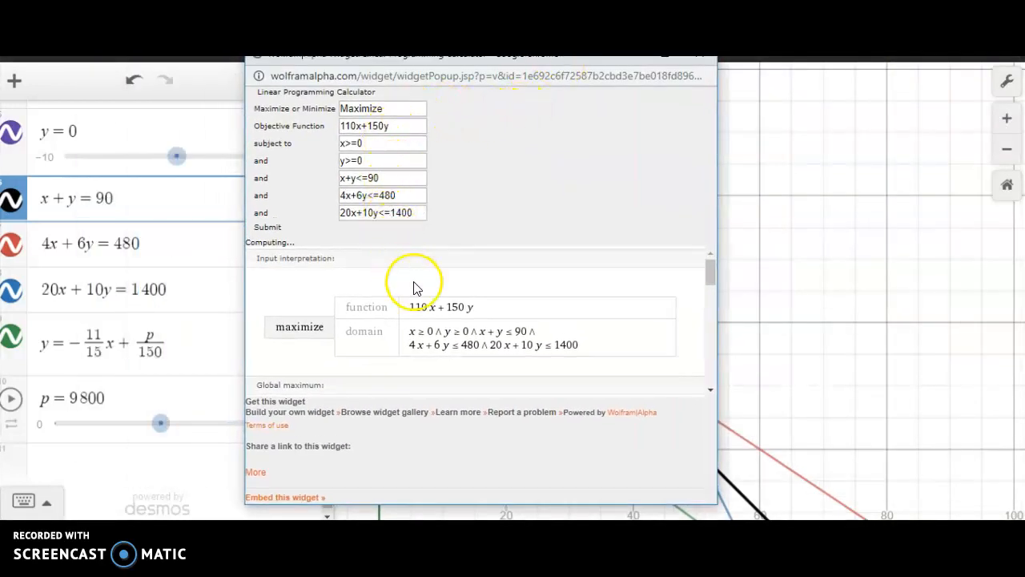
scroll(584, 362, down, 5)
scroll(583, 362, up, 4)
scroll(583, 362, down, 2)
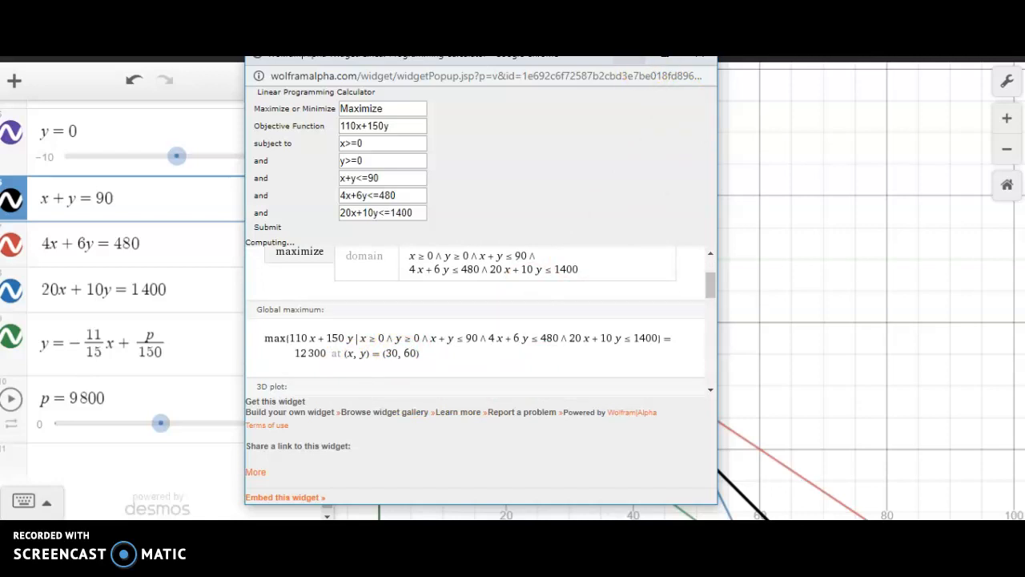
drag(603, 59, 1024, 5)
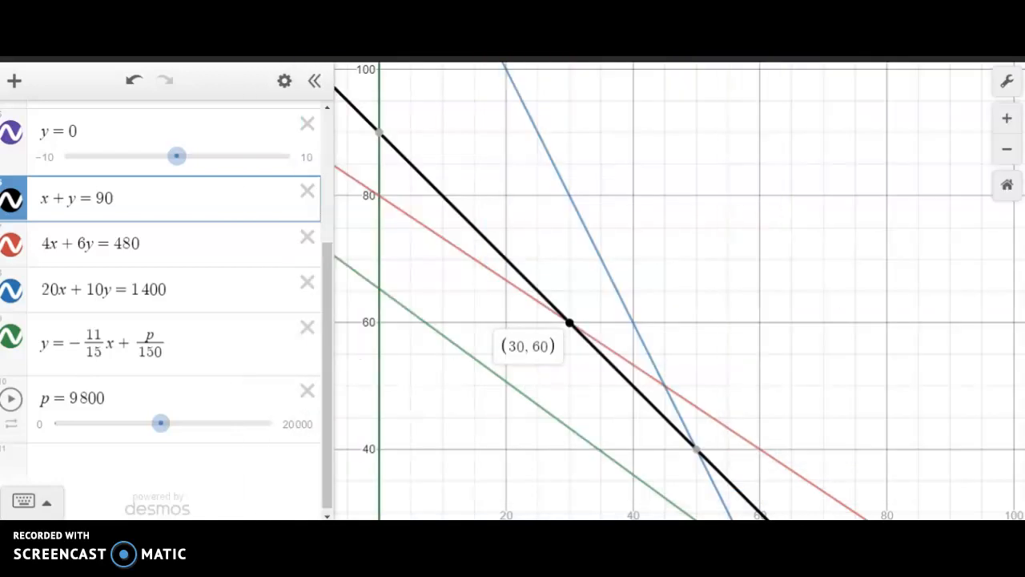
- Lower p to 5600, and delete the profit line equation y = -11/15x + p/150 together with its p slider
scroll(702, 275, down, 5)
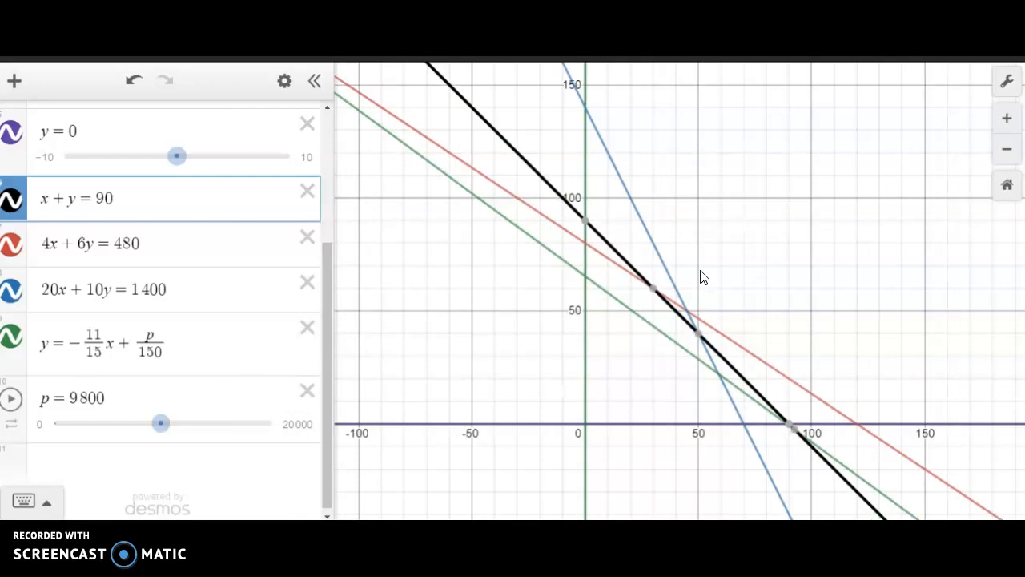
drag(161, 423, 117, 440)
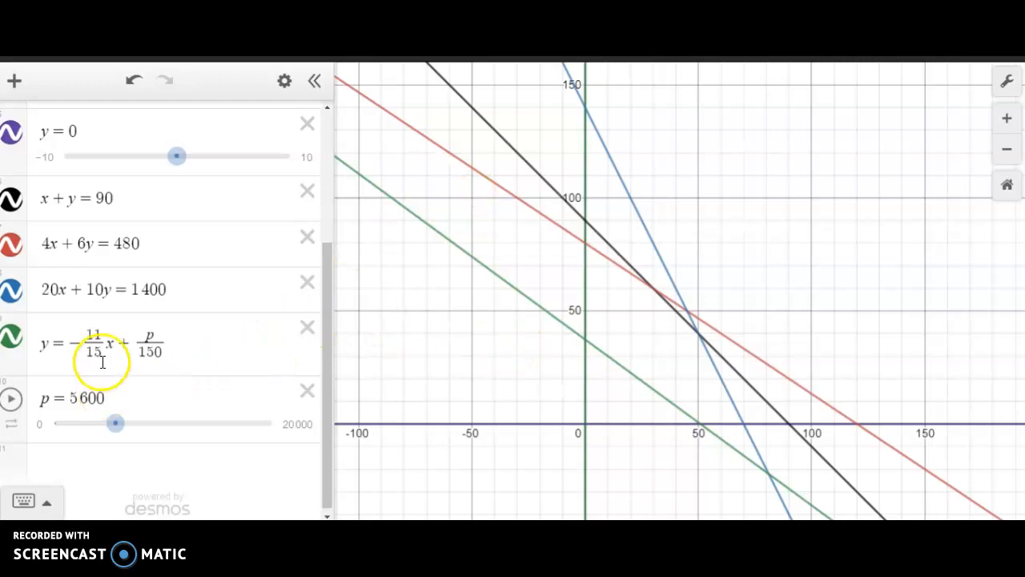
click(306, 327)
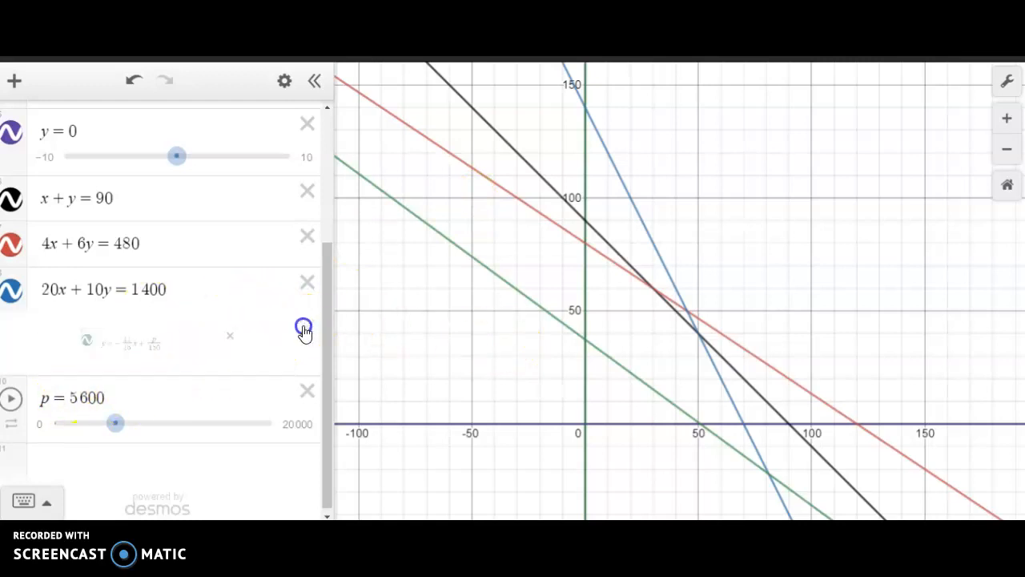
click(308, 390)
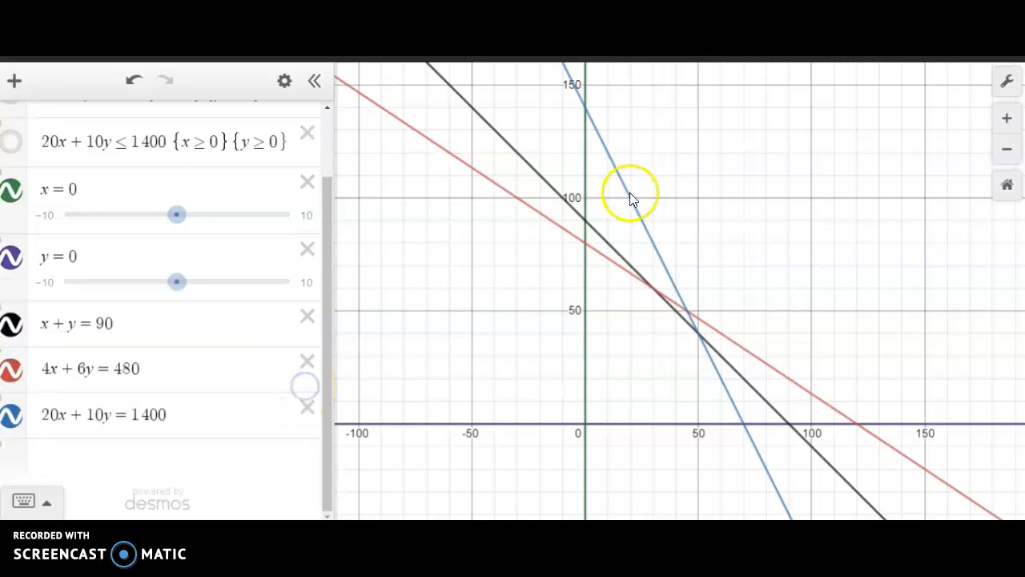
- Label the feasible region's corners again: the red y-intercept, red-black intersection, black-blue intersection, blue x-intercept and origin
click(586, 245)
click(585, 244)
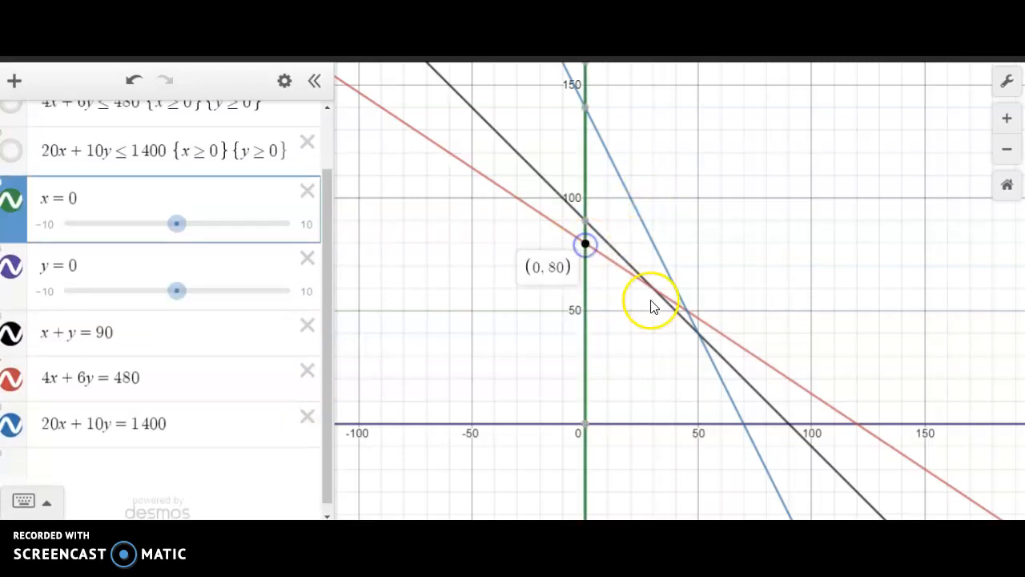
click(652, 293)
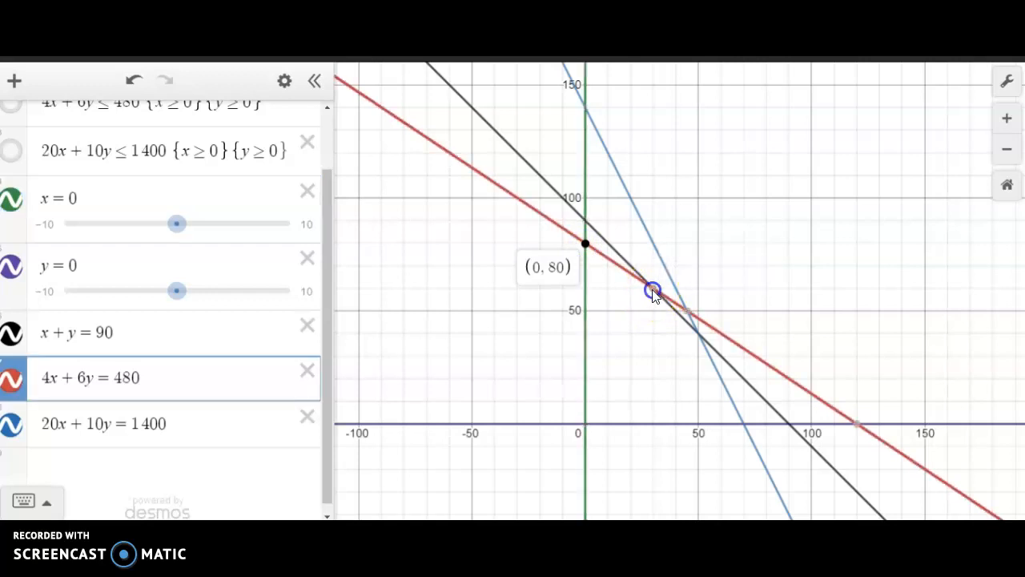
click(653, 290)
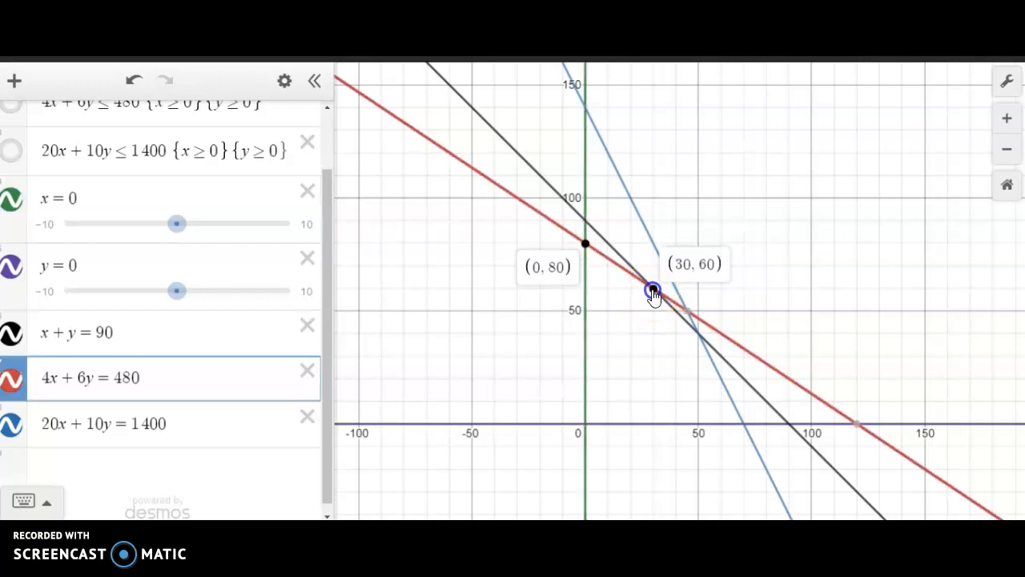
click(697, 331)
click(697, 330)
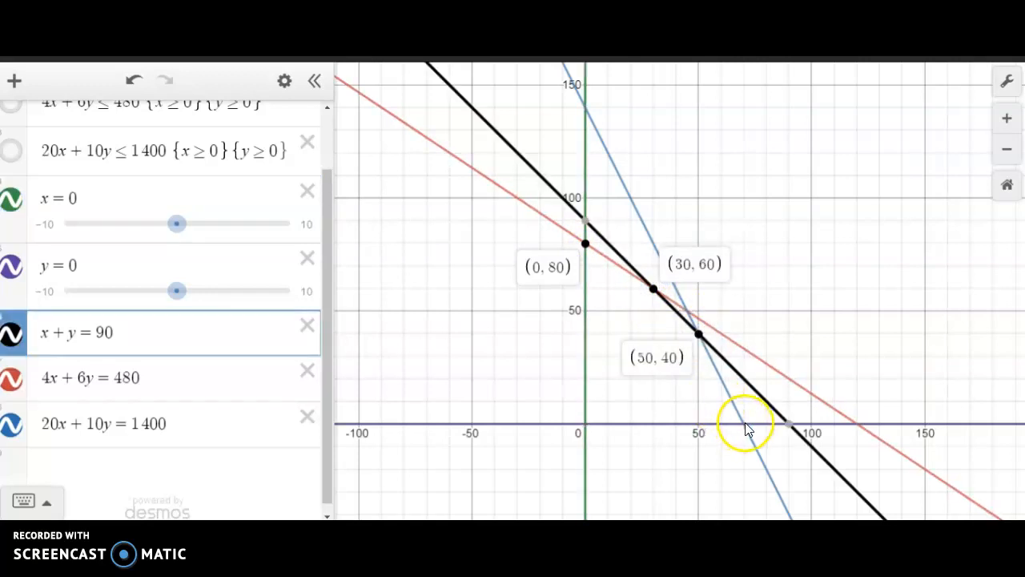
click(745, 424)
click(745, 423)
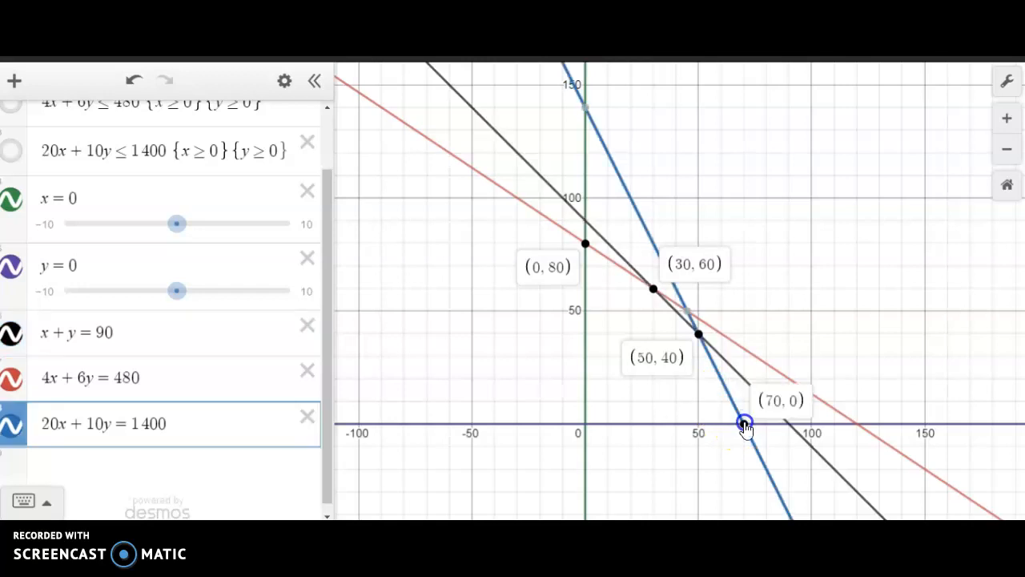
click(581, 424)
click(582, 424)
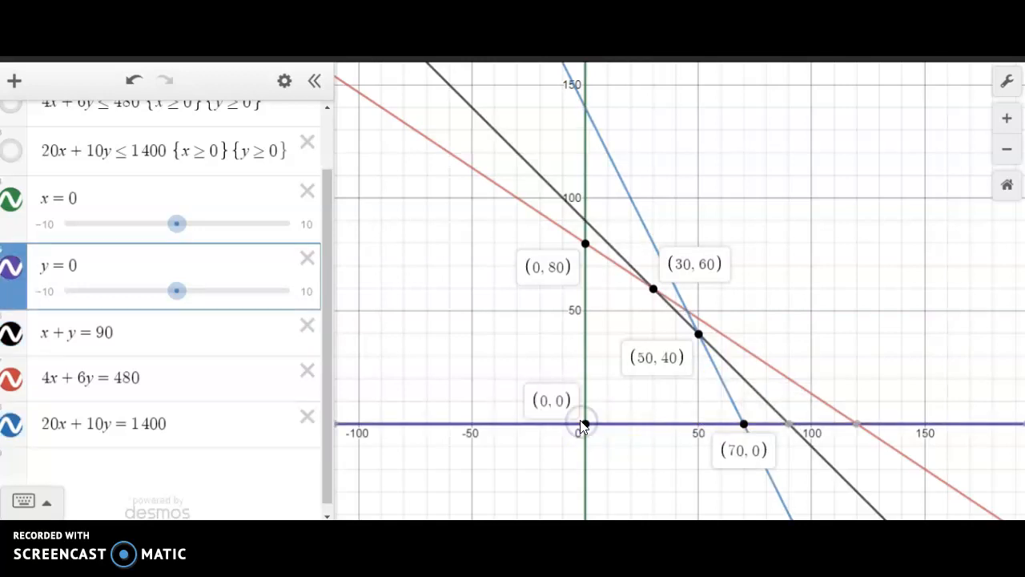